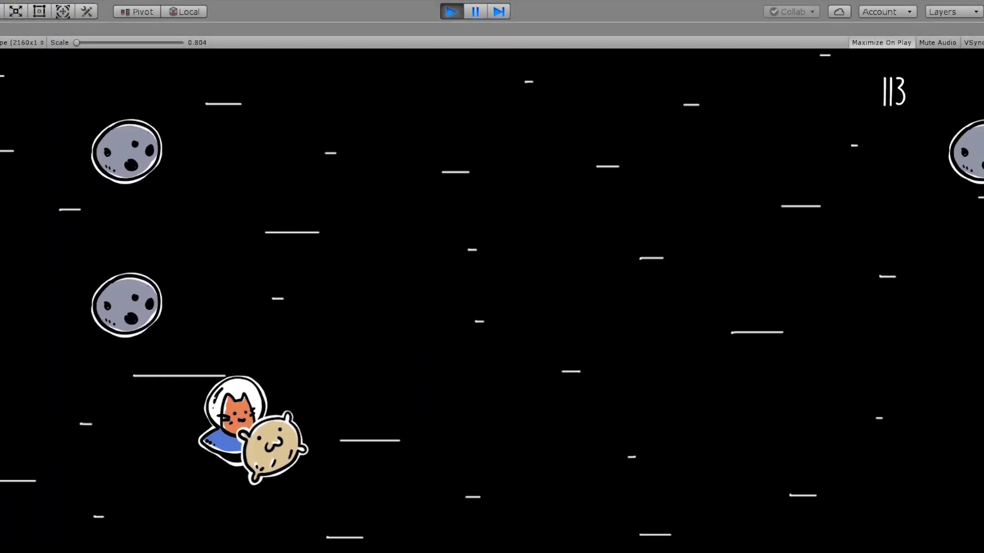
# Step: Playtest the game, steering the cat's spaceship up and down past the oncoming meteors
pyautogui.press('Up')
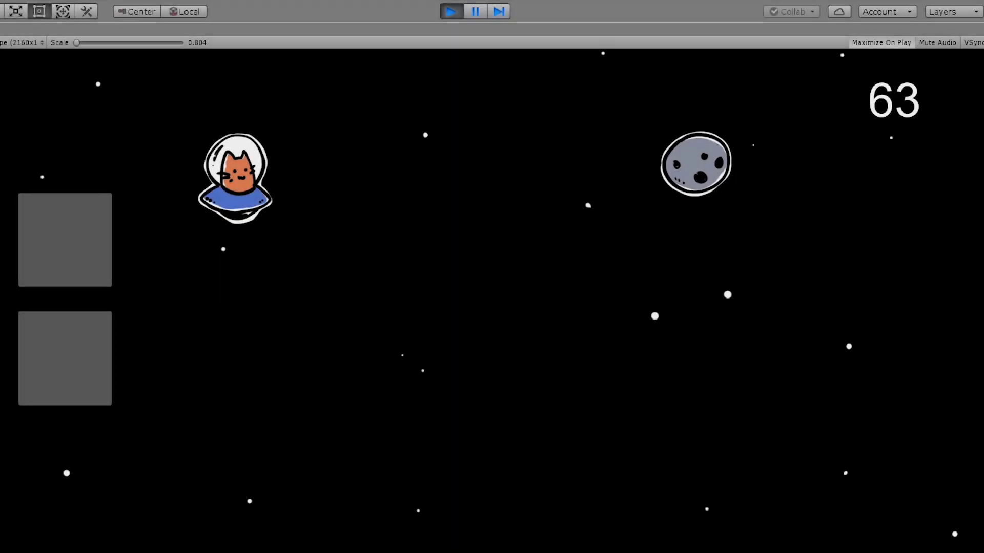
pyautogui.click(65, 240)
pyautogui.press('Down')
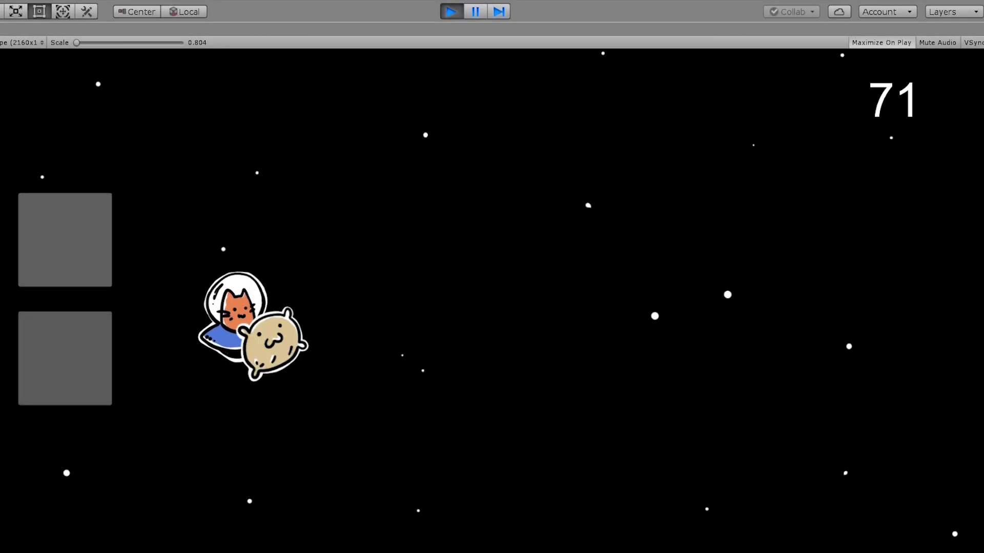
pyautogui.press('Up')
pyautogui.press('Down')
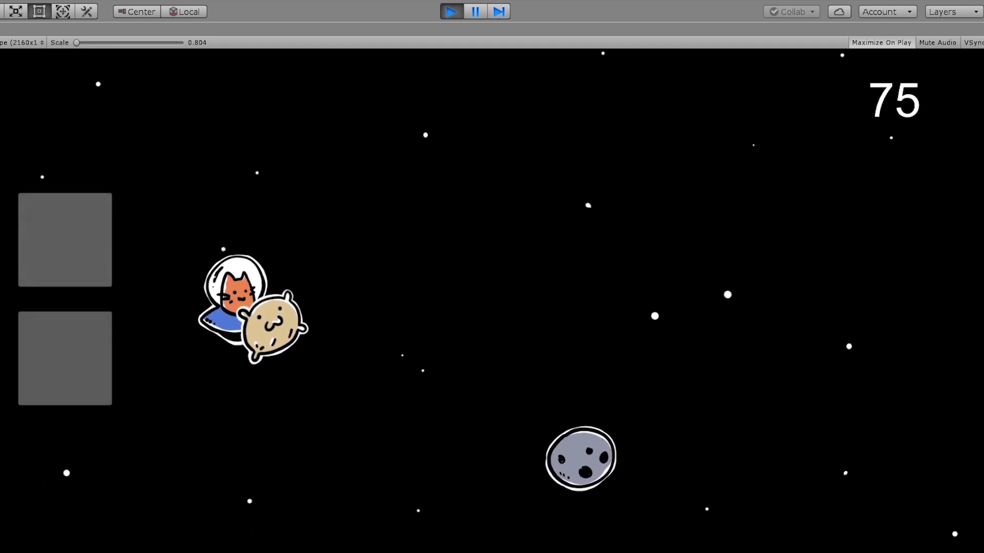
pyautogui.press('Up')
pyautogui.press('Down')
pyautogui.press('Up')
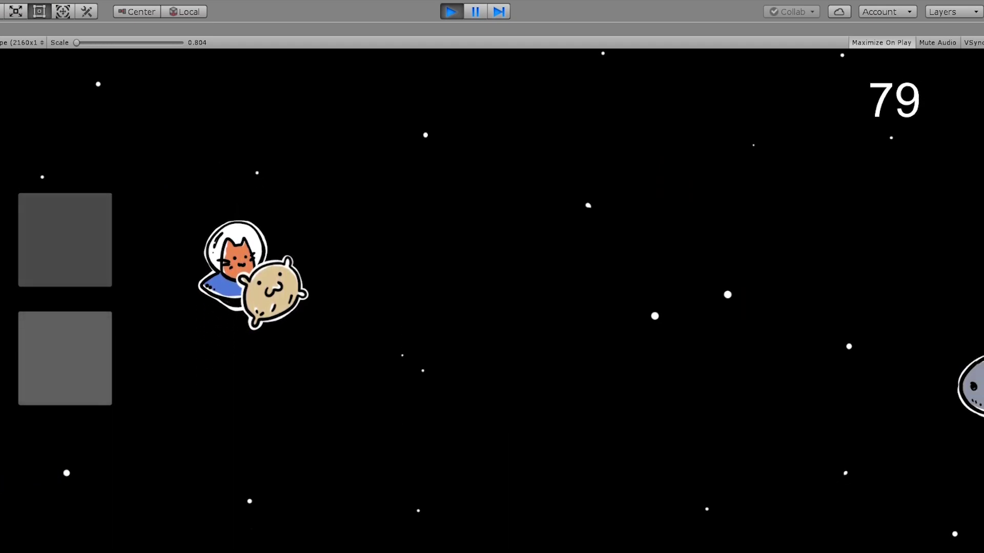
pyautogui.press('Down')
pyautogui.press('Down')
pyautogui.press('Up')
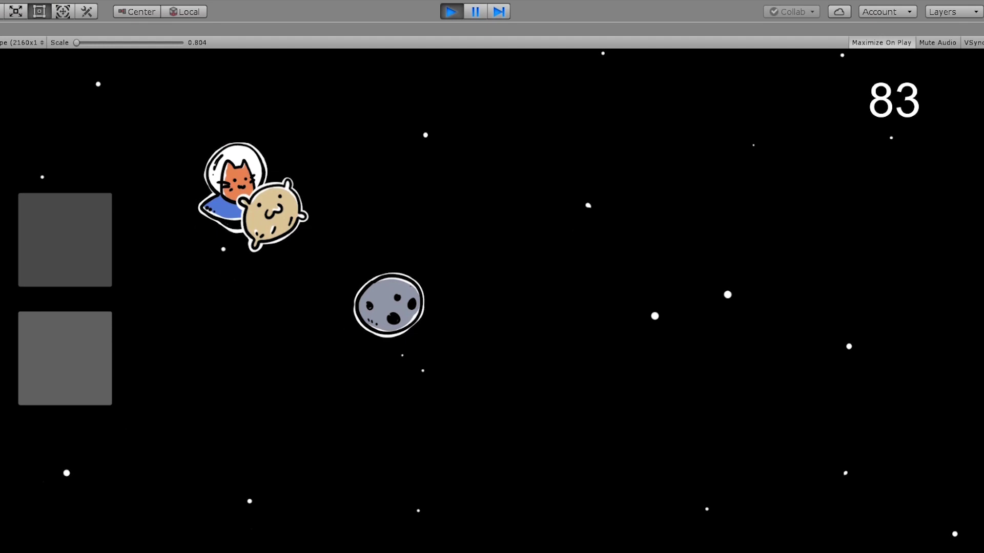
pyautogui.press('Down')
pyautogui.press('Up')
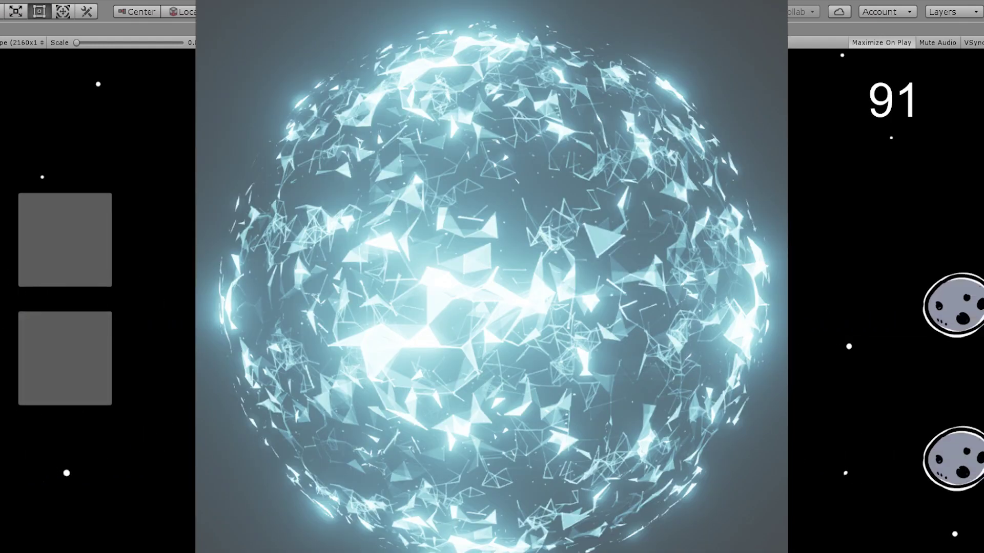
pyautogui.click(65, 358)
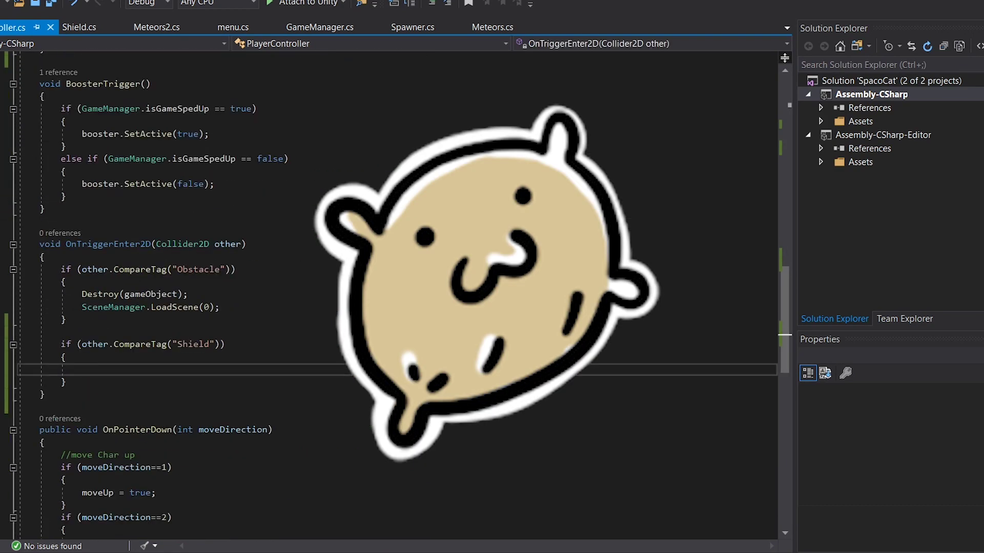
# Step: Add shield.SetActive(true); to the "Shield" tag check in PlayerController's OnTriggerEnter2D method and review the code above it
pyautogui.write('shield.SetActive(true);')
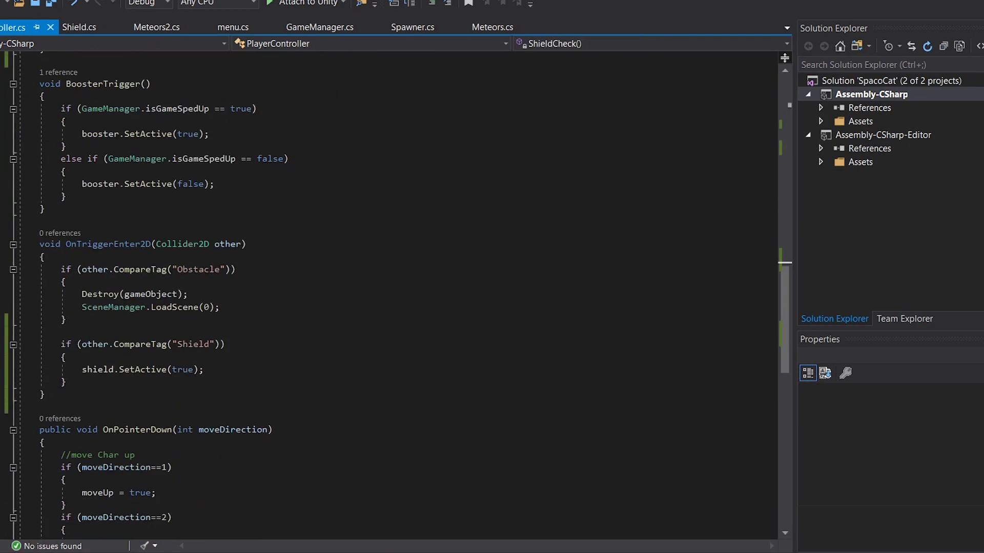
pyautogui.scroll(2, 390, 292)
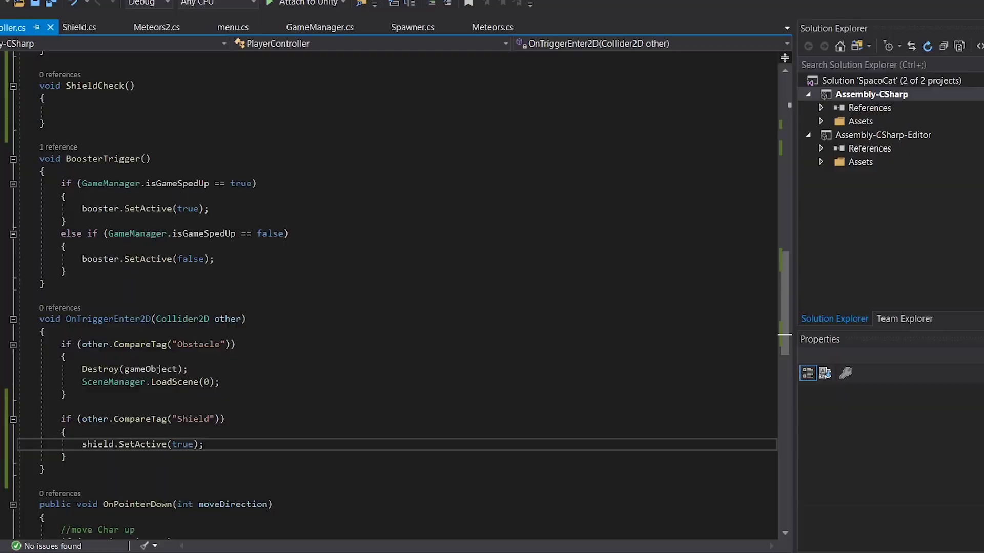
pyautogui.scroll(5, 389, 292)
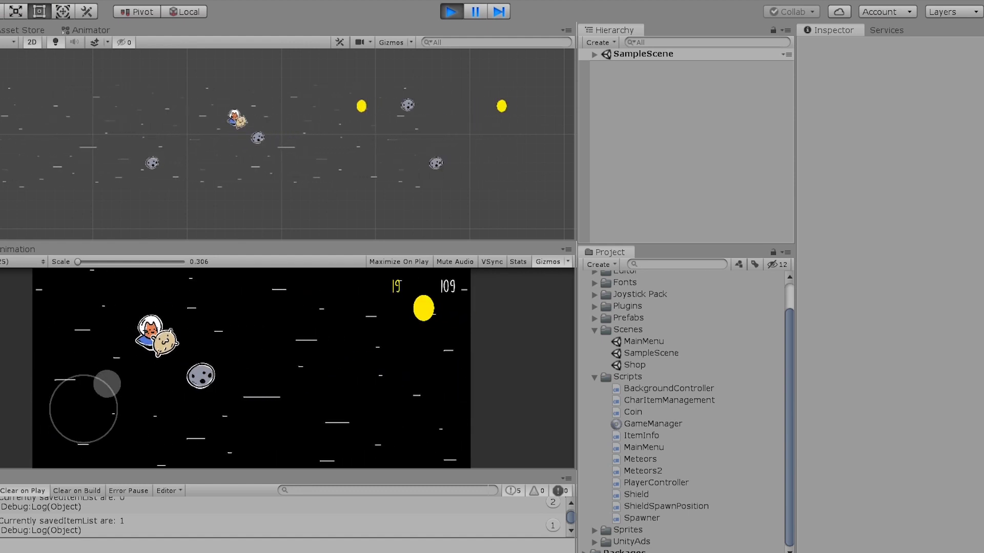
# Step: Playtest SampleScene, steering the shielded ship with the on-screen joystick around meteors and coins
pyautogui.moveTo(107, 383); pyautogui.dragTo(111, 389)
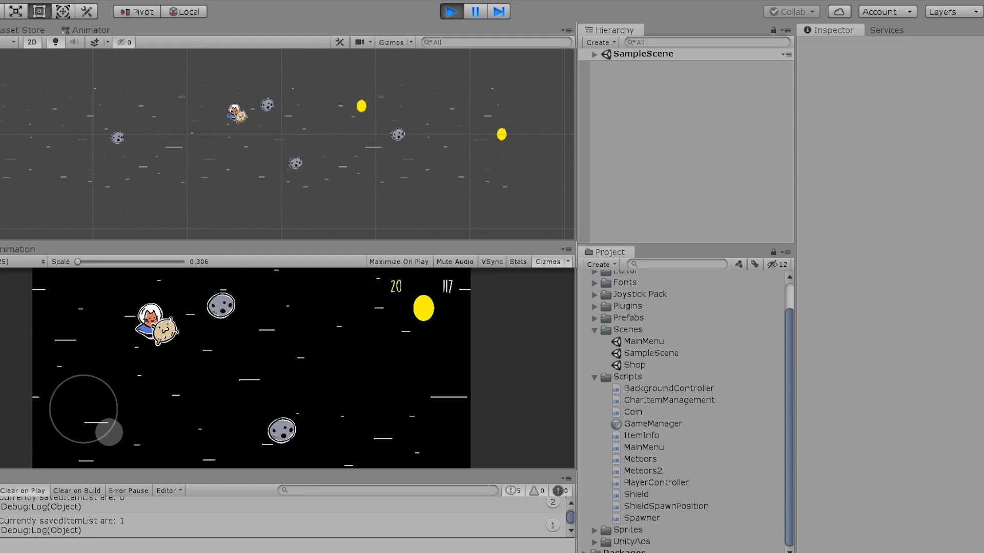
pyautogui.moveTo(109, 432); pyautogui.dragTo(107, 383)
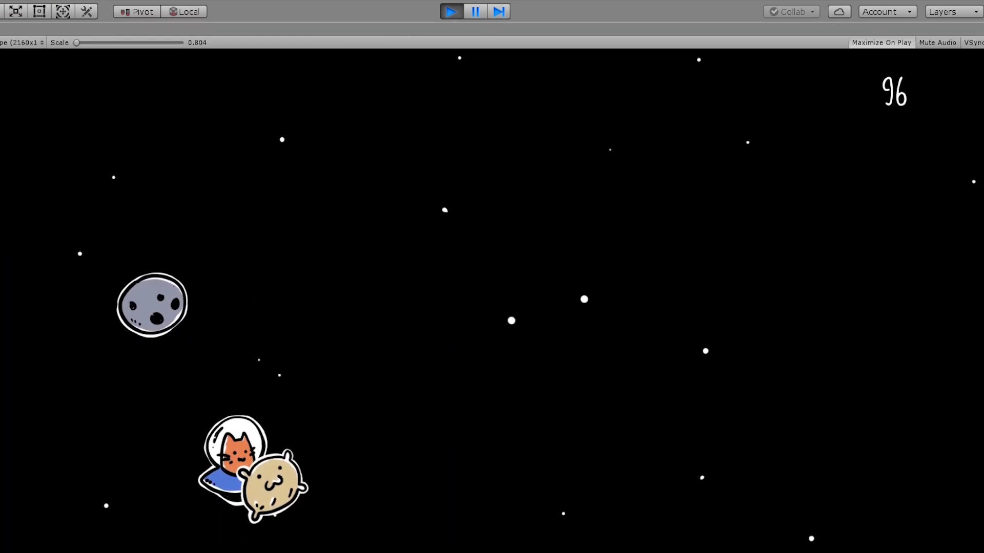
# Step: Playtest the shielded ship in the maximized game view, moving it up and down between the meteors
pyautogui.press('Up')
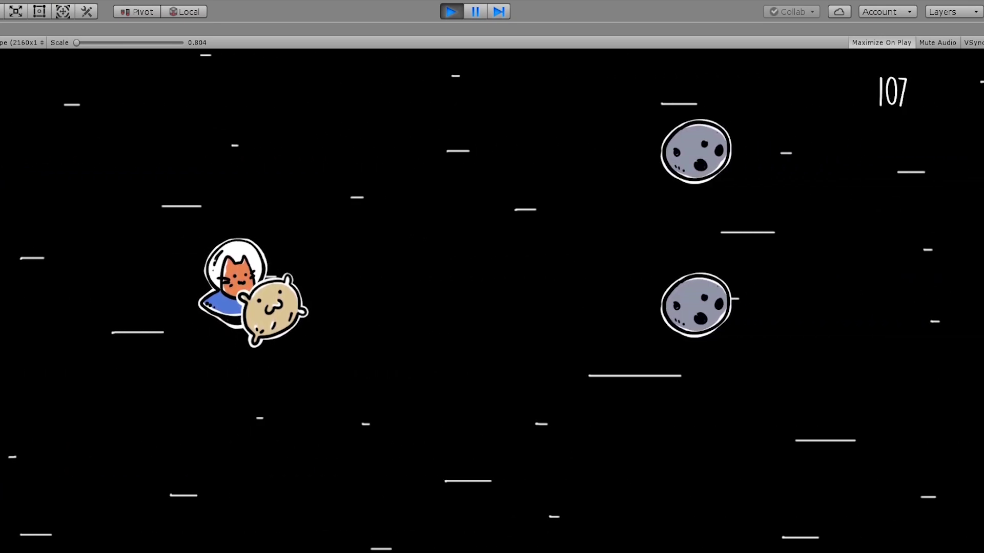
pyautogui.press('Down')
pyautogui.press('Up')
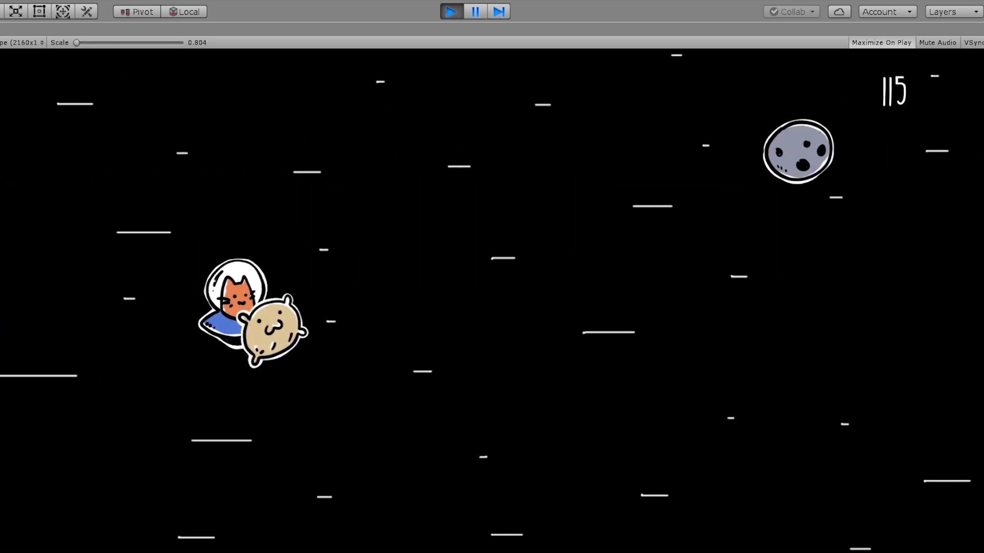
pyautogui.press('Down')
pyautogui.press('space')
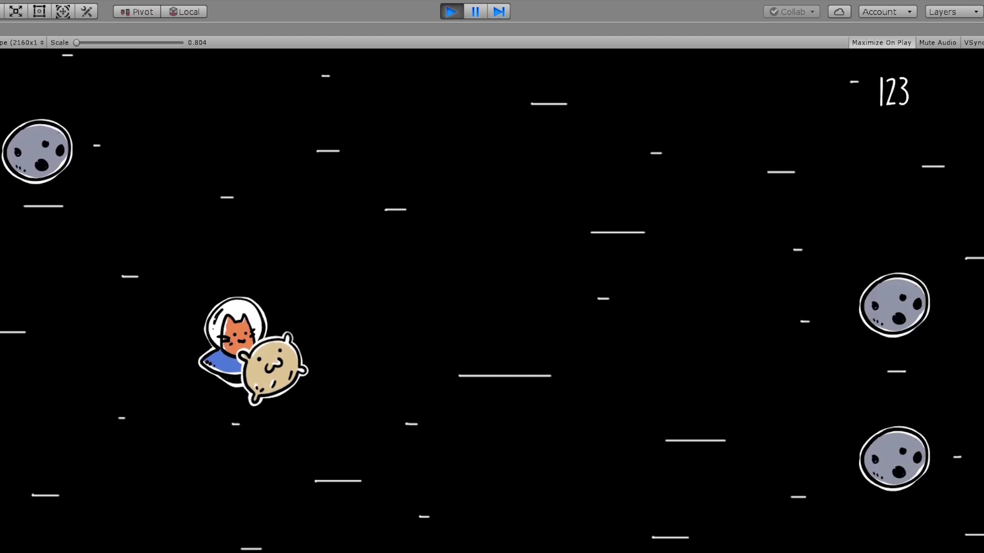
pyautogui.press('space')
pyautogui.press('Up')
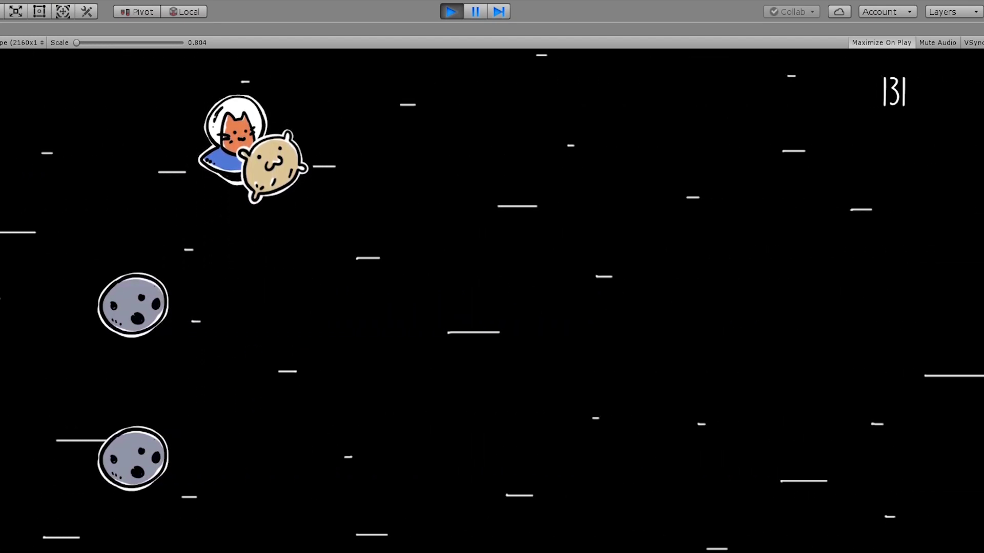
pyautogui.press('Down')
pyautogui.press('space')
pyautogui.press('space')
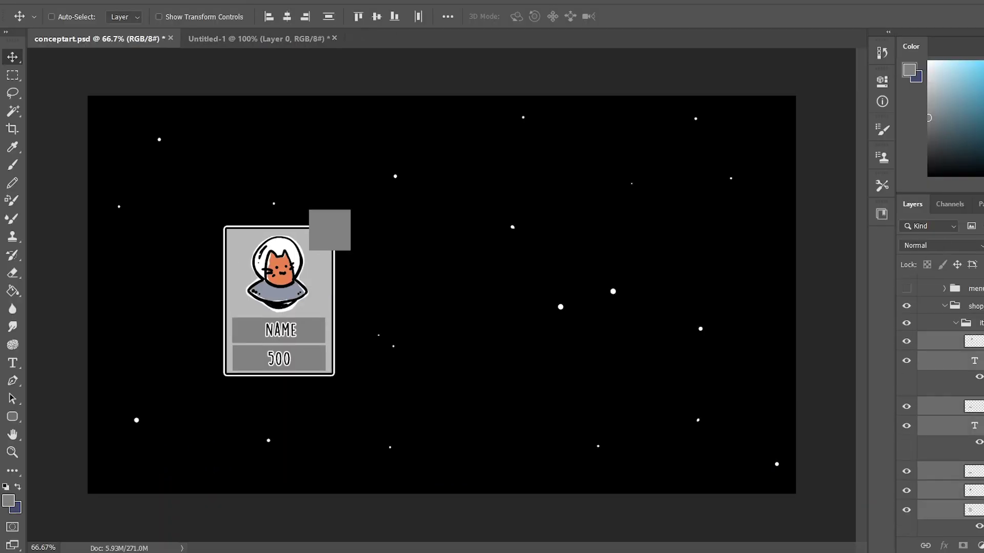
# Step: In Photoshop, duplicate the shop item card into a row of four cards and adjust their spacing across the canvas
pyautogui.rightClick(841, 380)
pyautogui.click(841, 381)
pyautogui.moveTo(316, 248); pyautogui.dragTo(683, 282)
pyautogui.keyDown('alt'); pyautogui.click(550, 282); pyautogui.keyUp('alt')
pyautogui.press('Return')
pyautogui.click(973, 323)
pyautogui.moveTo(561, 309); pyautogui.dragTo(520, 305)
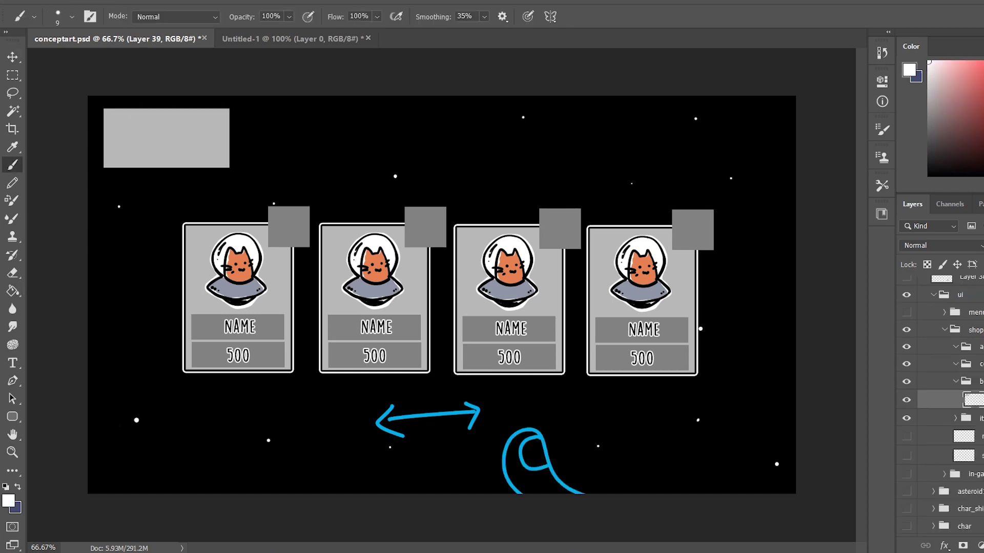
# Step: Duplicate the grey rectangle, place the copy in the canvas's upper-right area and fill it with light orange
pyautogui.rightClick(974, 400)
pyautogui.click(923, 154)
pyautogui.press('Return')
pyautogui.press('v')
pyautogui.moveTo(151, 127)
pyautogui.mouseDown()
pyautogui.moveTo(512, 146)
pyautogui.moveTo(700, 128)
pyautogui.moveTo(606, 139)
pyautogui.mouseUp()
pyautogui.rightClick(974, 383)
pyautogui.press('g')
pyautogui.click(715, 139)
# Step: Duplicate the rectangle once more to form a second box beside the light orange one, filled with darker orange
pyautogui.press('v')
pyautogui.rightClick(973, 383)
pyautogui.click(878, 47)
pyautogui.press('g')
pyautogui.click(714, 138)
pyautogui.press('v')
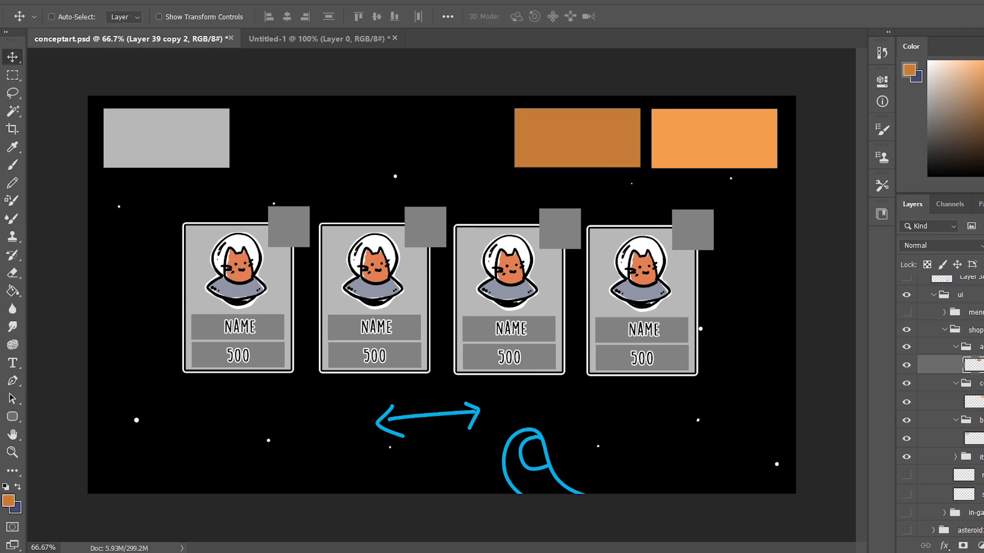
# Step: Collapse the shop mockup's layer groups and shift the item cards slightly downward on the canvas
pyautogui.click(955, 347)
pyautogui.click(955, 364)
pyautogui.click(956, 382)
pyautogui.click(973, 399)
pyautogui.moveTo(482, 297); pyautogui.dragTo(479, 320)
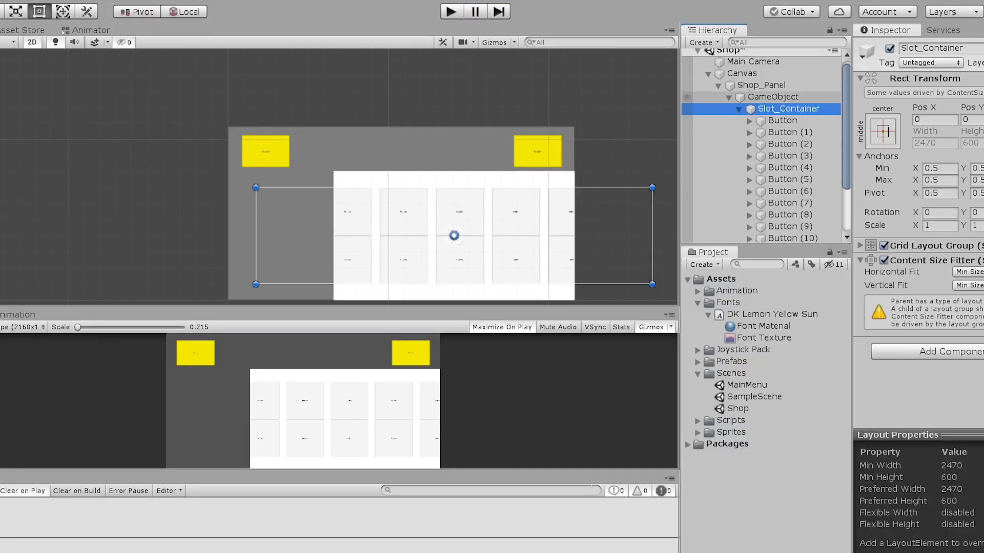
# Step: In Unity, set Slot_Container's Grid Layout Group cell size to 275 by 275 and its Y spacing to 50
pyautogui.click(773, 97)
pyautogui.click(789, 109)
pyautogui.click(922, 246)
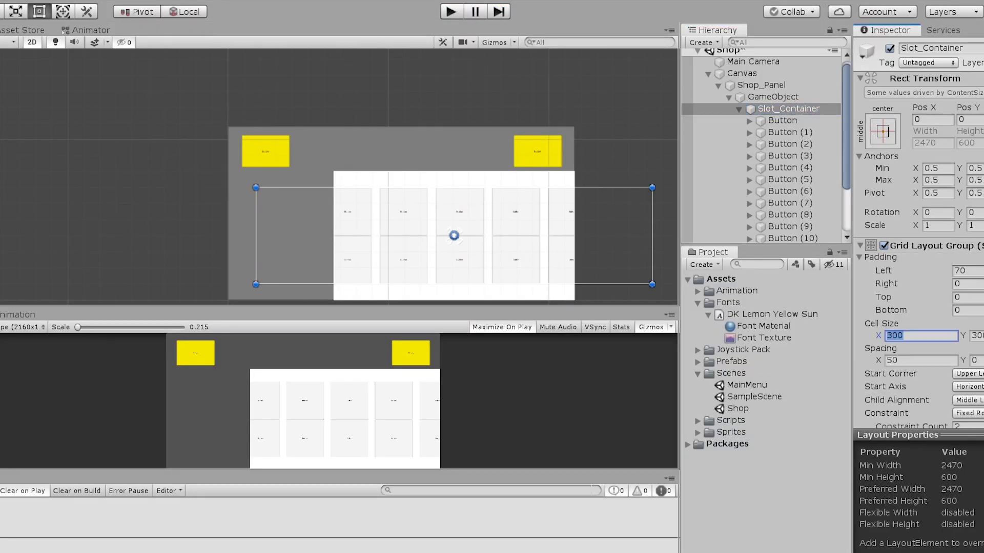
pyautogui.write('275')
pyautogui.press('Tab')
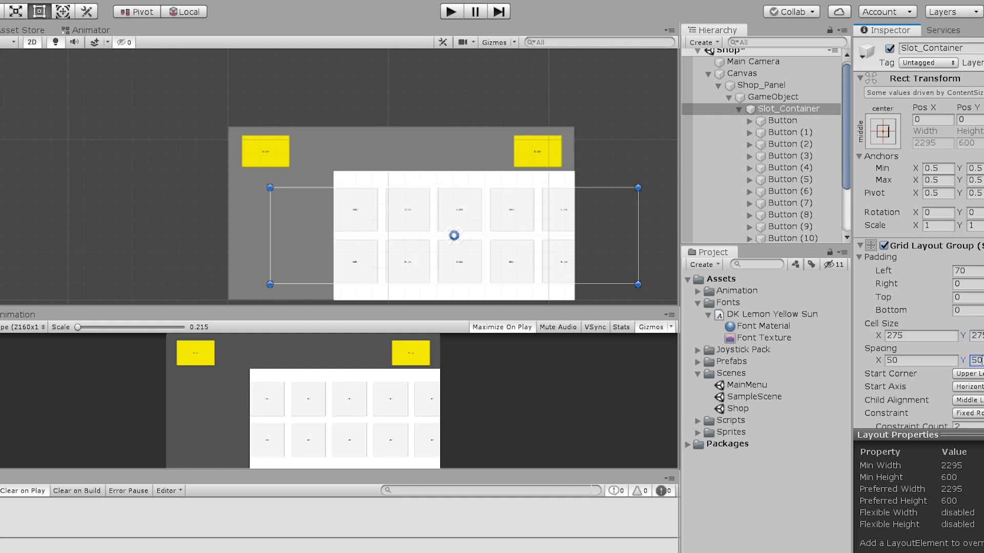
# Step: Run the Shop scene and test horizontal scrolling of the item slot grid
pyautogui.hotkey('ctrl', 'p')
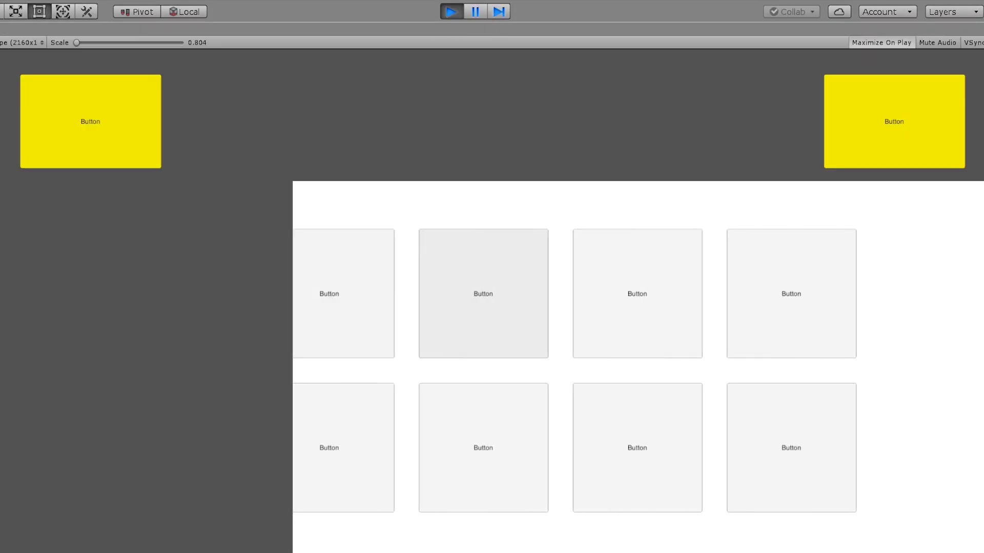
pyautogui.moveTo(853, 293)
pyautogui.mouseDown()
pyautogui.moveTo(321, 294)
pyautogui.moveTo(853, 294)
pyautogui.mouseUp()
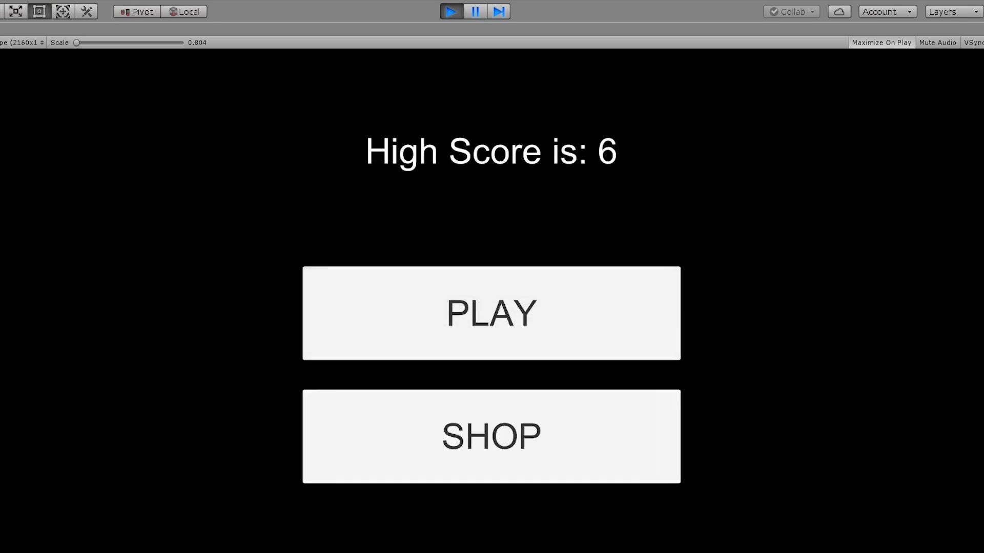
# Step: Test character selection by choosing the blue-ship cat in the shop and starting a game from the main menu
pyautogui.click(491, 436)
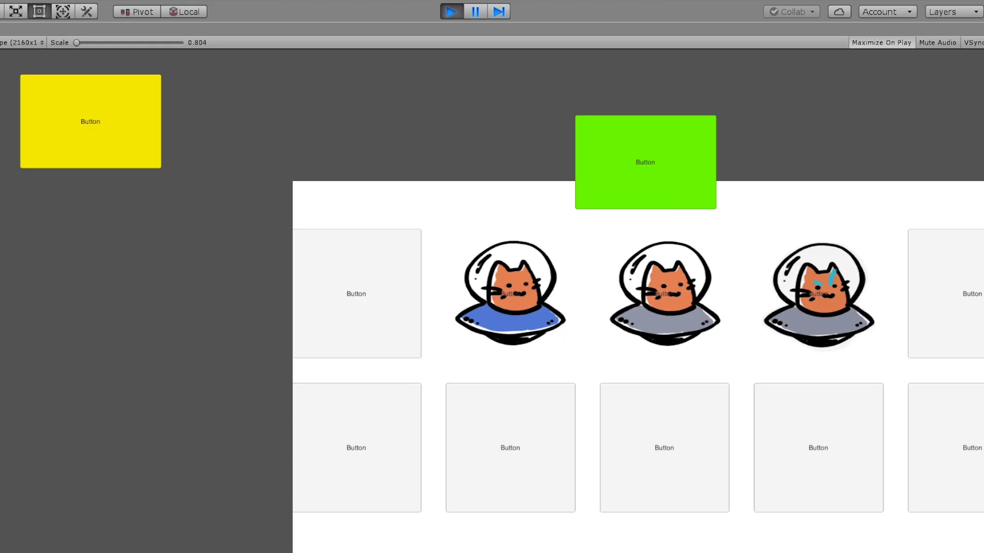
pyautogui.click(510, 294)
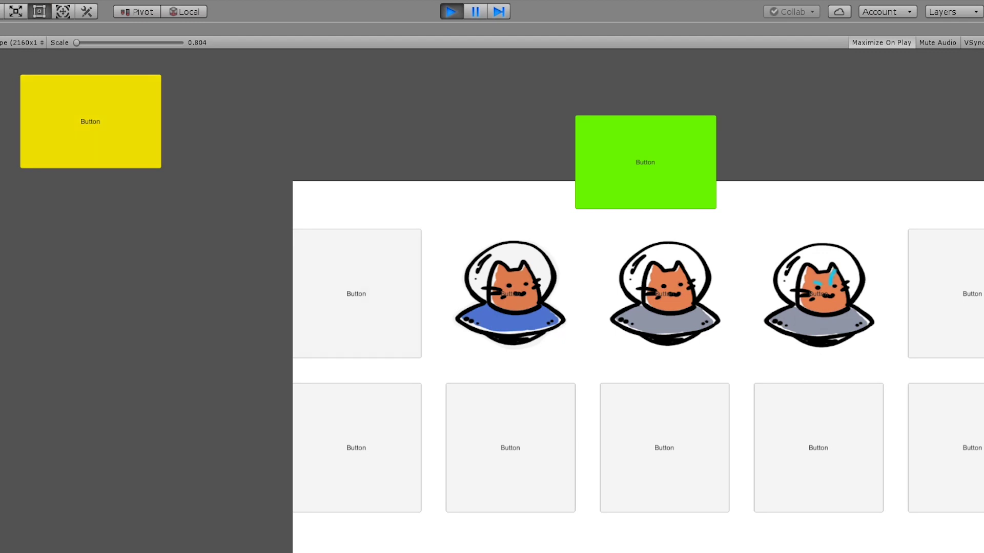
pyautogui.click(90, 122)
pyautogui.click(492, 314)
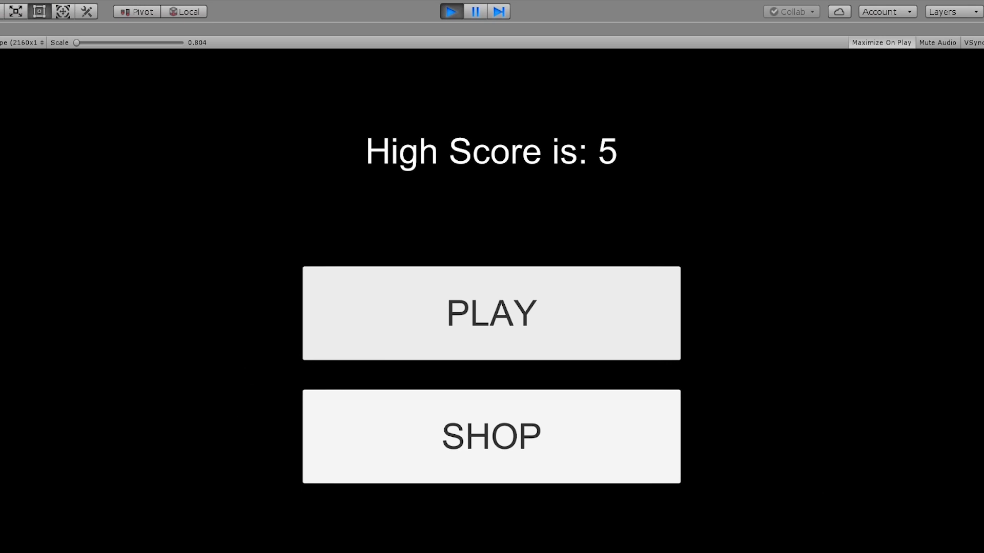
# Step: Test choosing the grey-ship cat with blue face marks in the shop and start another game
pyautogui.click(491, 436)
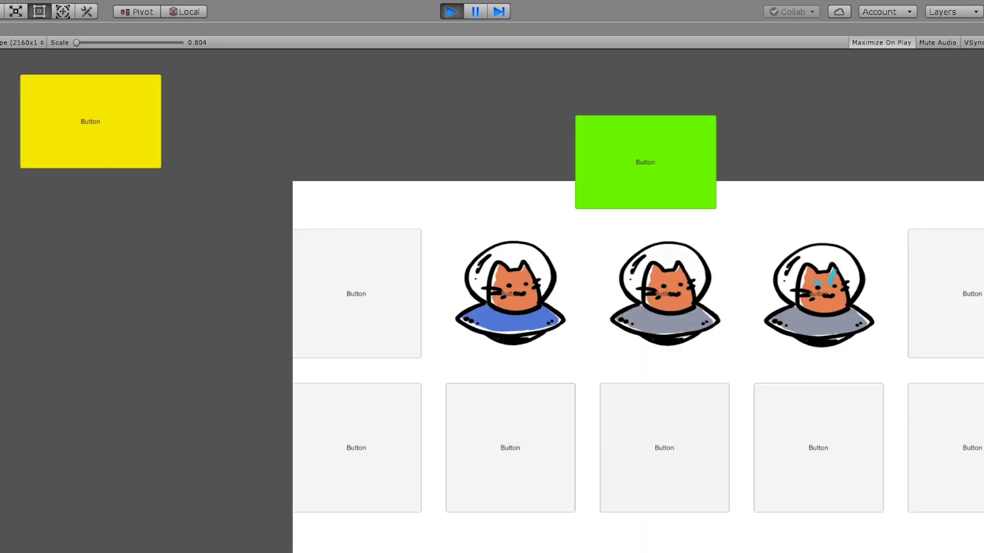
pyautogui.click(819, 295)
pyautogui.click(90, 122)
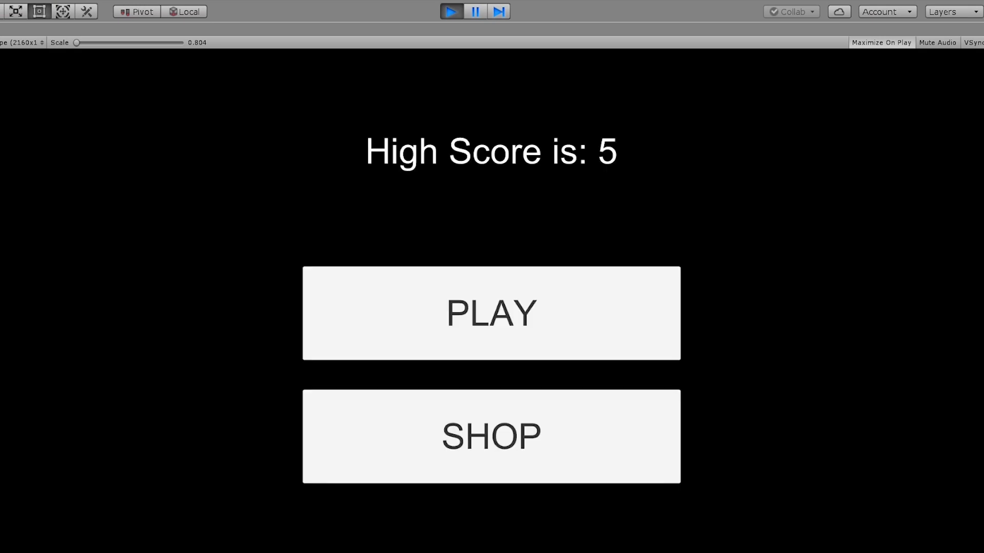
pyautogui.click(492, 313)
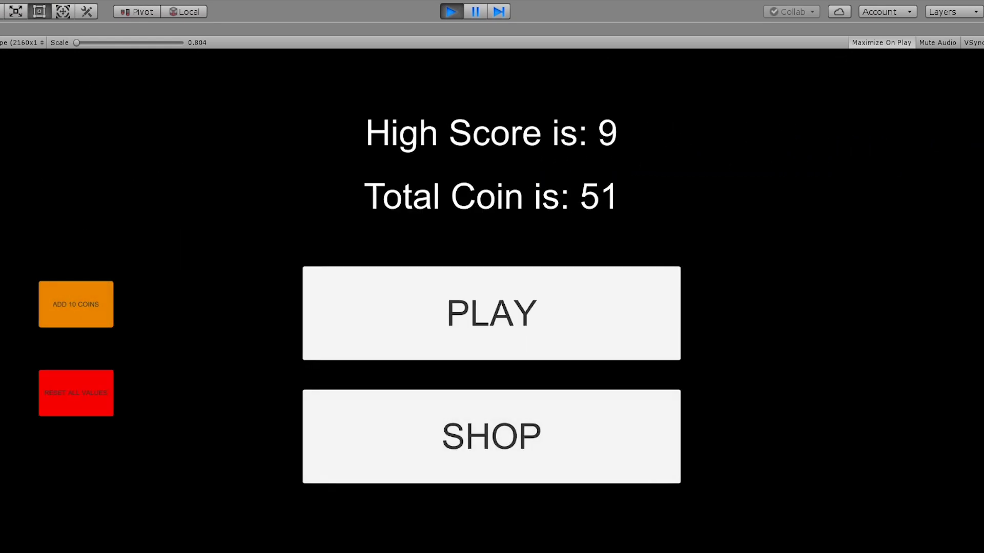
# Step: Test buying and equipping the plain grey-ship cat in the shop, and play a game with it using the joystick
pyautogui.click(491, 436)
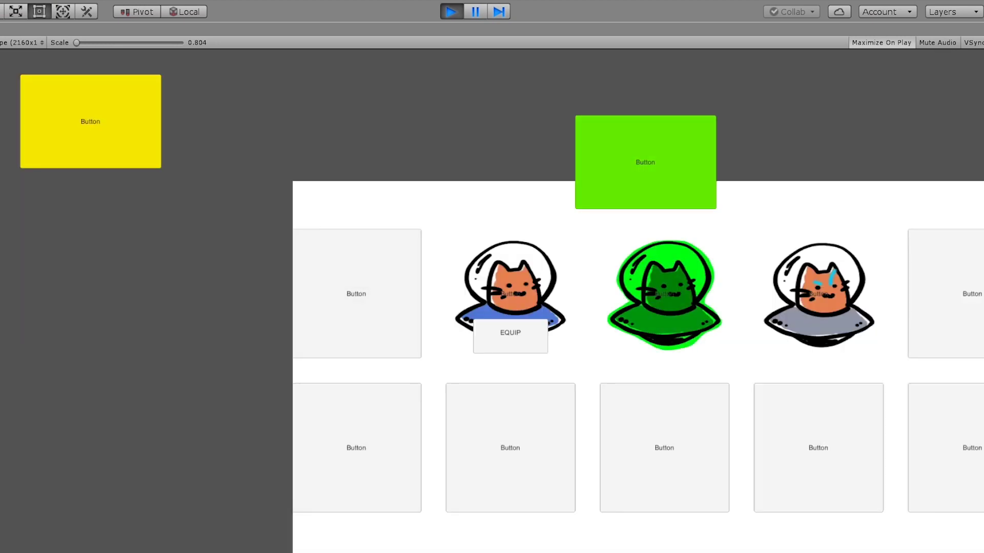
pyautogui.click(645, 163)
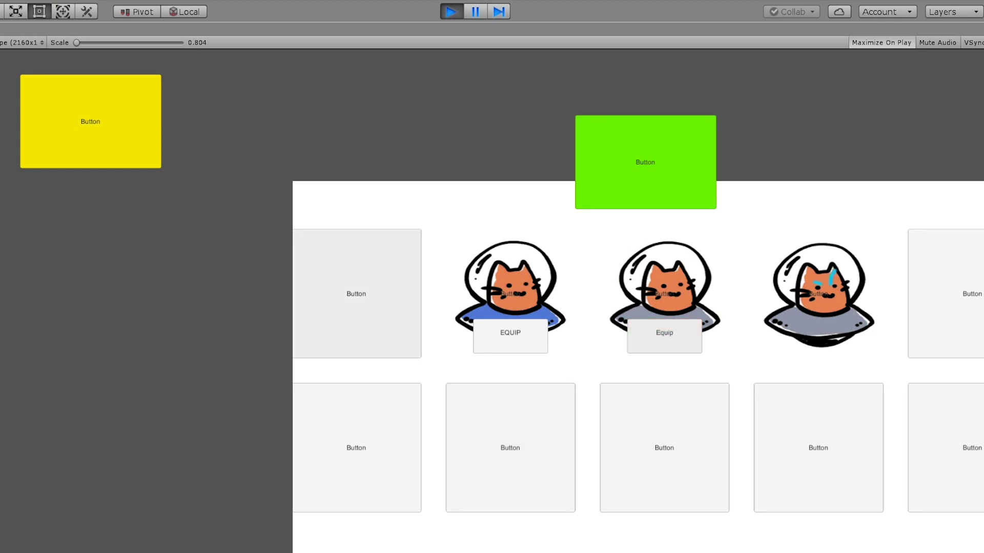
pyautogui.click(90, 121)
pyautogui.click(491, 313)
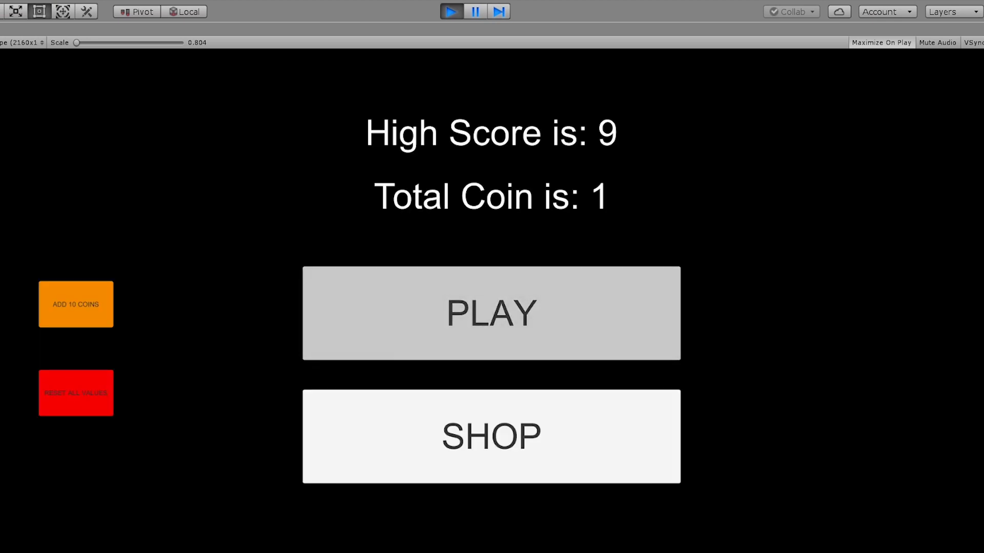
pyautogui.moveTo(96, 420); pyautogui.dragTo(128, 347)
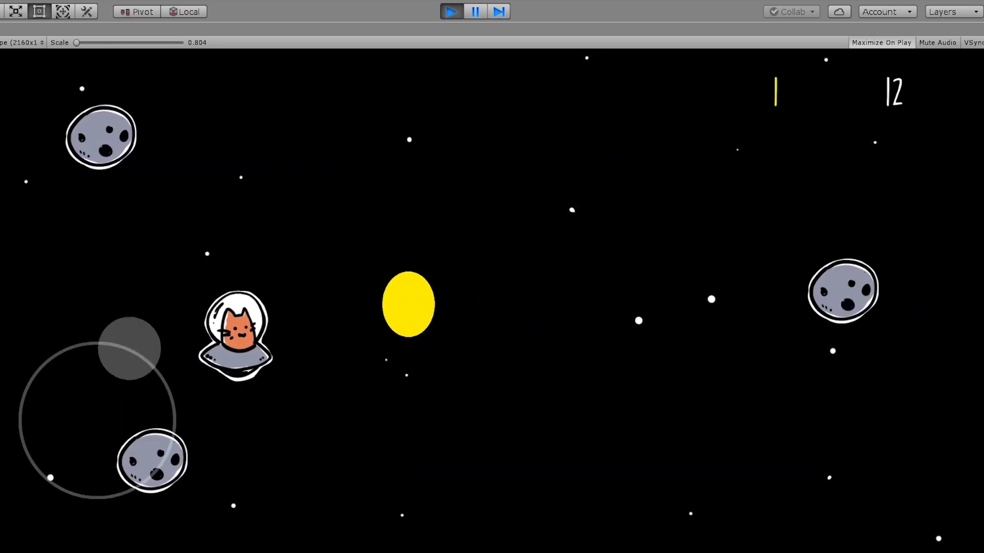
# Step: Add coins to the total in batches of 10 from the main menu
pyautogui.click(76, 304)
pyautogui.click(76, 305)
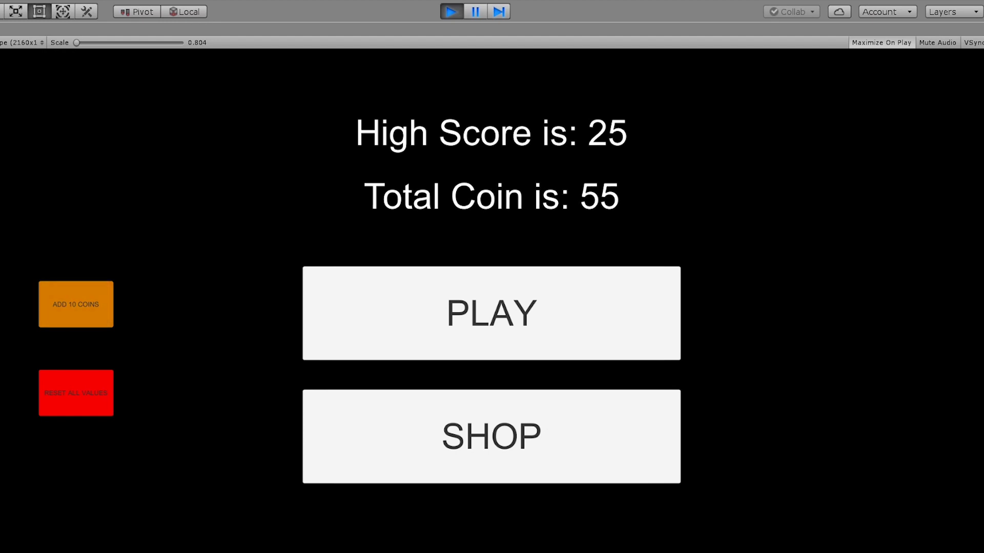
# Step: Test buying the grey-ship cat with blue face marks in the shop and play a game with it using the joystick
pyautogui.click(491, 436)
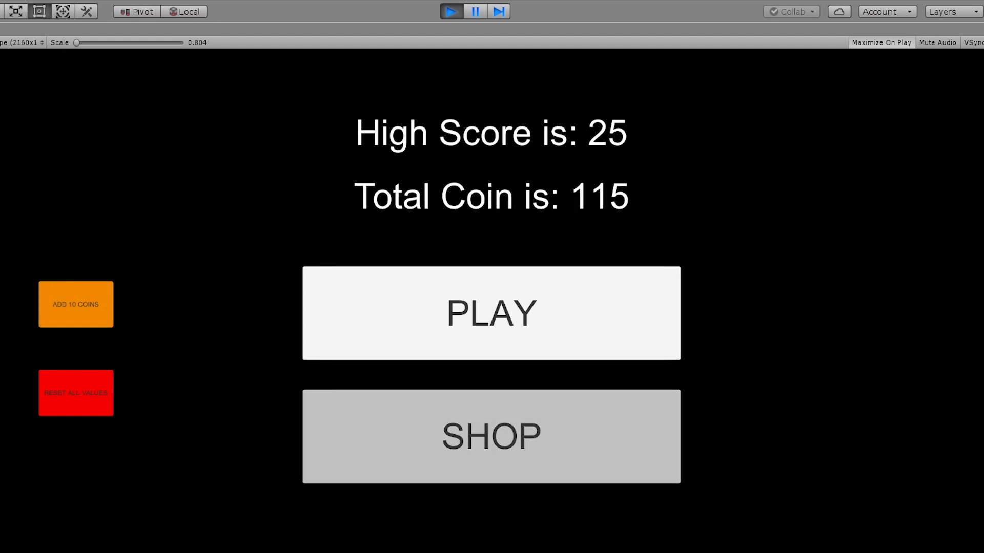
pyautogui.click(645, 162)
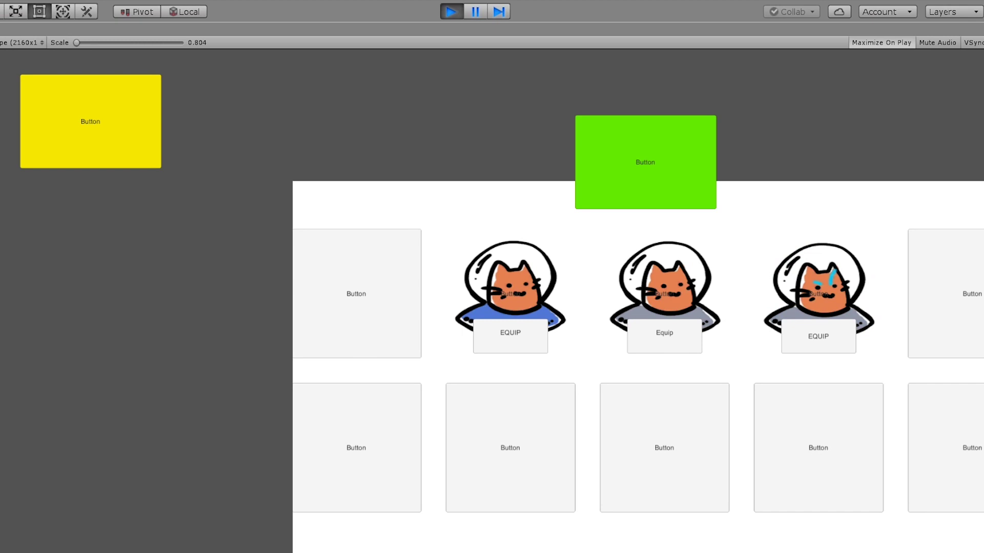
pyautogui.click(91, 122)
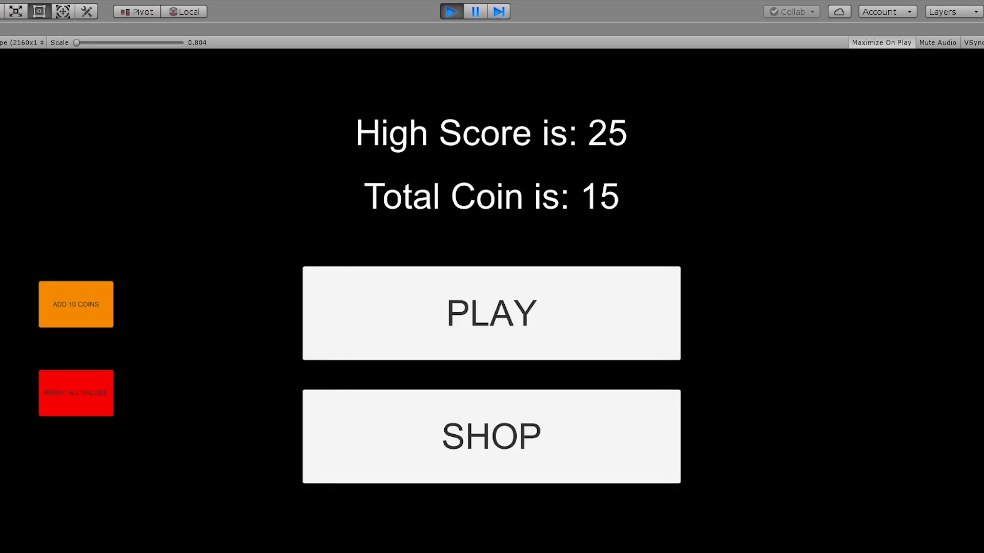
pyautogui.click(491, 314)
pyautogui.moveTo(97, 421); pyautogui.dragTo(76, 497)
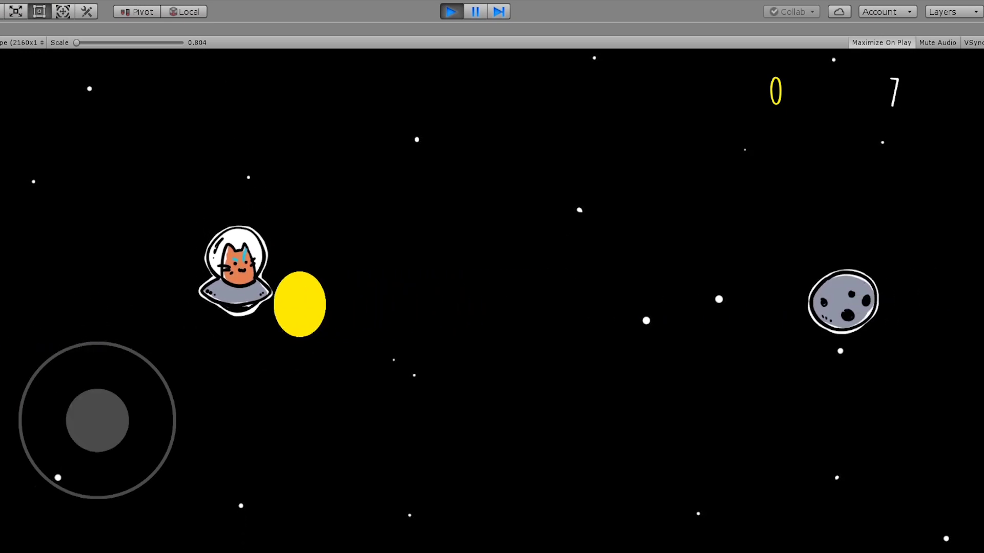
pyautogui.moveTo(97, 420); pyautogui.dragTo(103, 341)
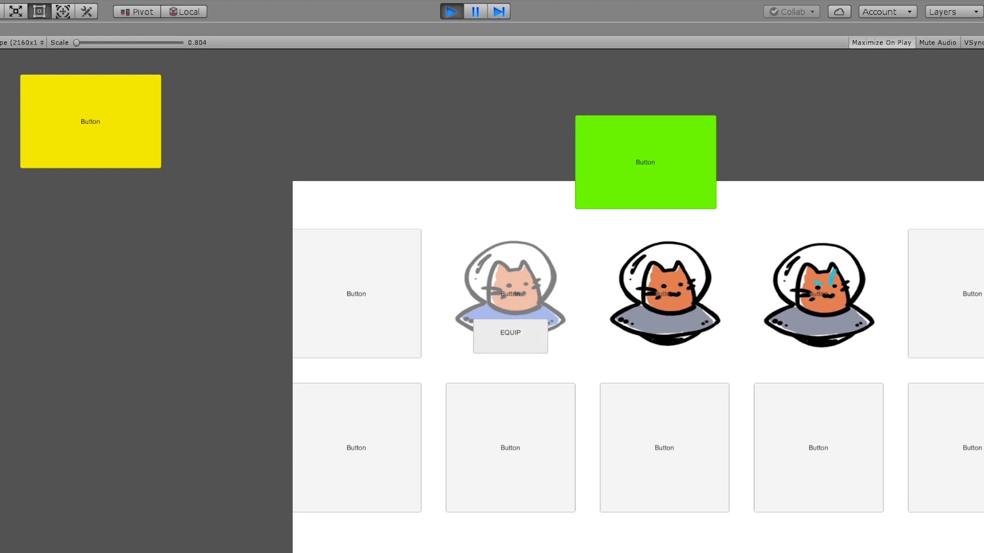
# Step: Test selecting and buying the locked plain grey-ship cat in the shop
pyautogui.click(665, 294)
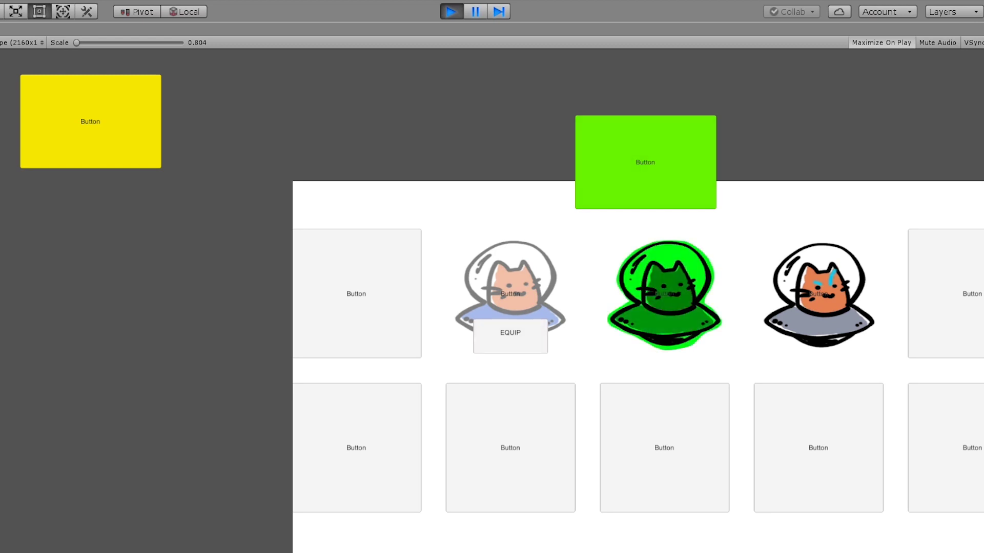
pyautogui.click(645, 162)
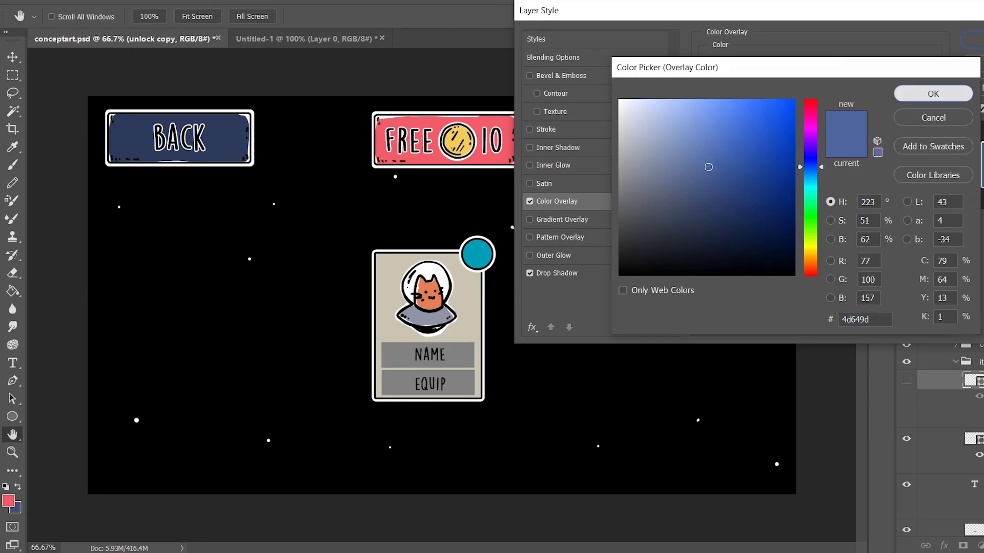
# Step: Apply a #4d649d colour overlay to the unlock copy layer and toggle the layer's visibility to compare the badge colours
pyautogui.press('Return')
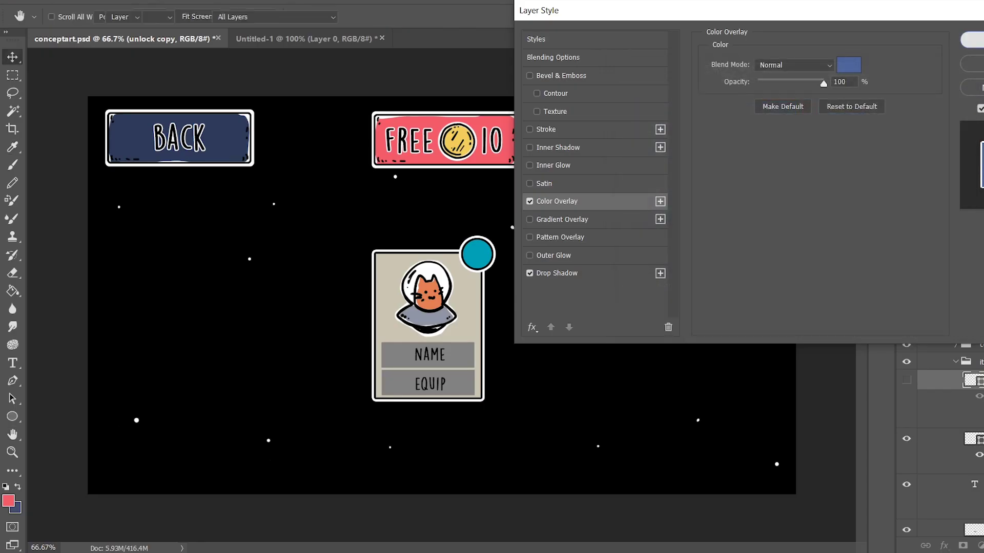
pyautogui.press('Return')
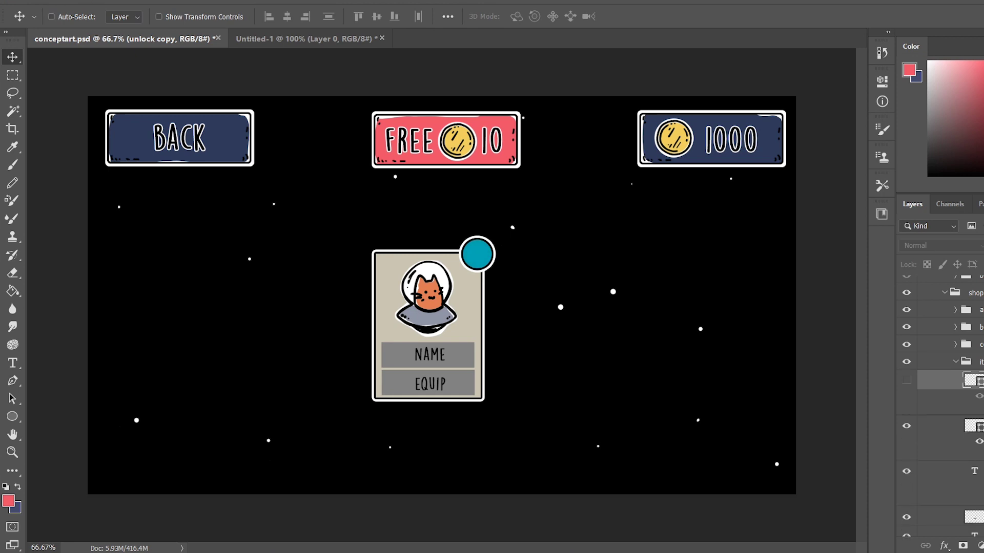
pyautogui.click(907, 380)
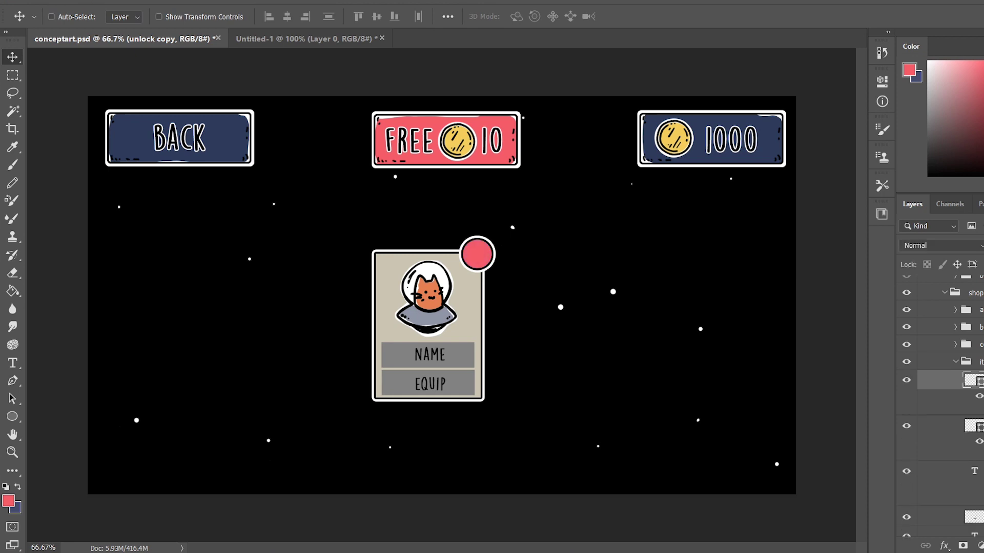
pyautogui.click(906, 380)
# Step: Undo the last layer changes, and hide and select the red badge layer above the character card
pyautogui.hotkey('ctrl', 'z')
pyautogui.hotkey('ctrl', 'z')
pyautogui.hotkey('ctrl', 'z')
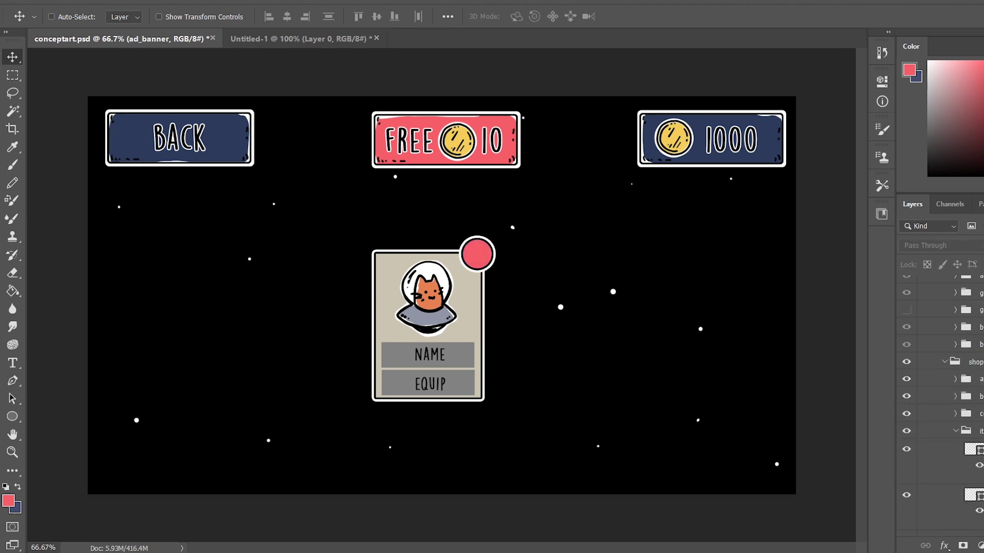
pyautogui.scroll(-4, 940, 405)
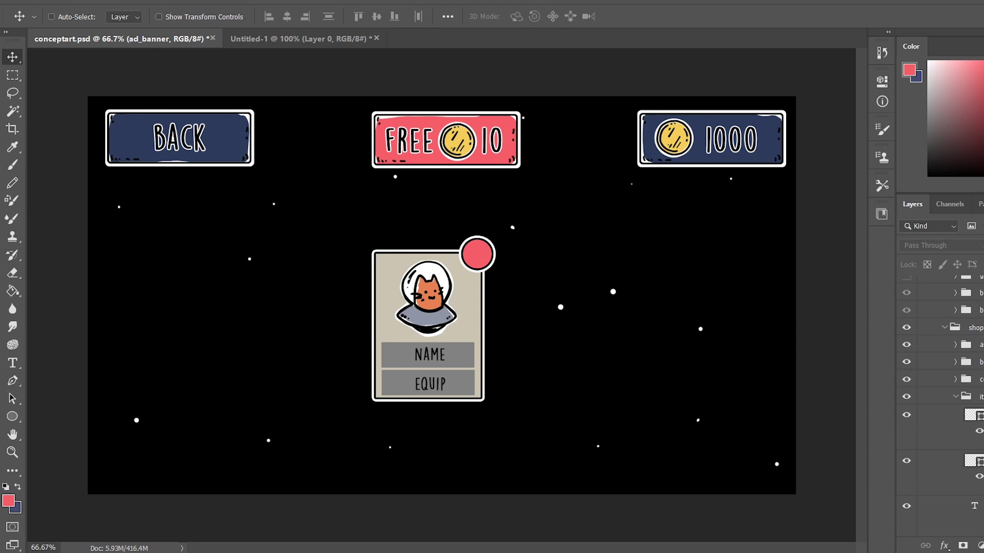
pyautogui.click(906, 380)
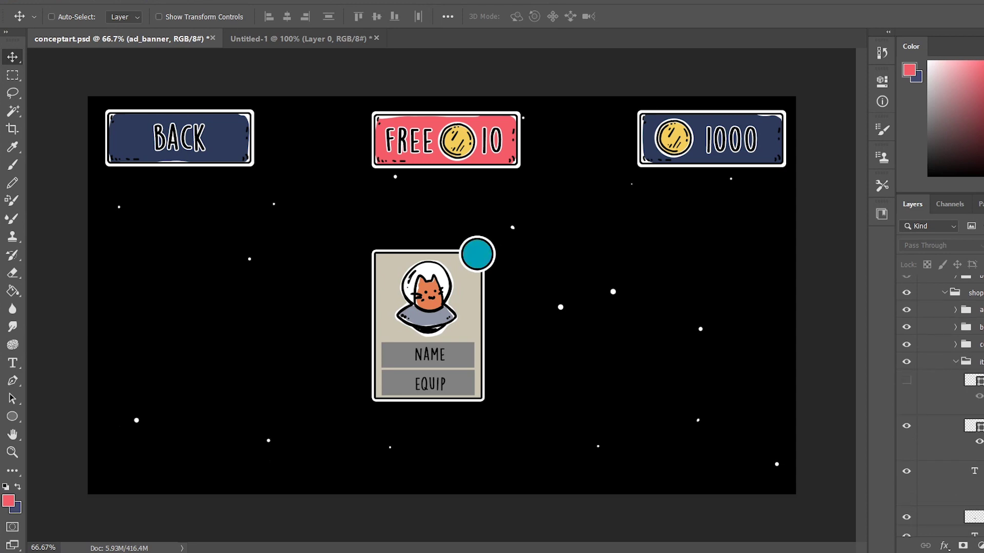
pyautogui.click(974, 381)
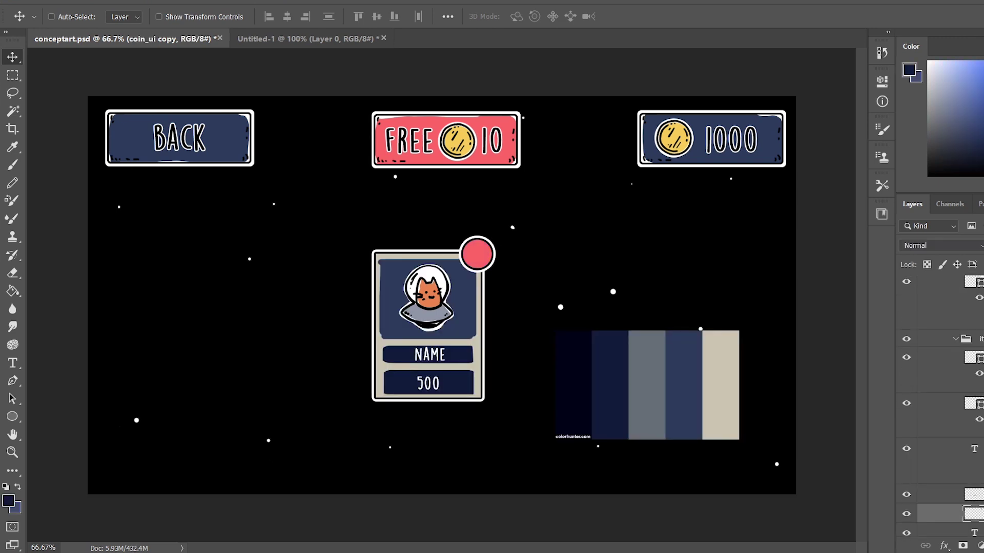
# Step: Scale the copied coin to 52.30% and place it in front of the price 500 on the character card
pyautogui.scroll(1, 942, 406)
pyautogui.hotkey('ctrl', 't')
pyautogui.moveTo(397, 405); pyautogui.dragTo(396, 403)
pyautogui.moveTo(386, 393); pyautogui.dragTo(401, 383)
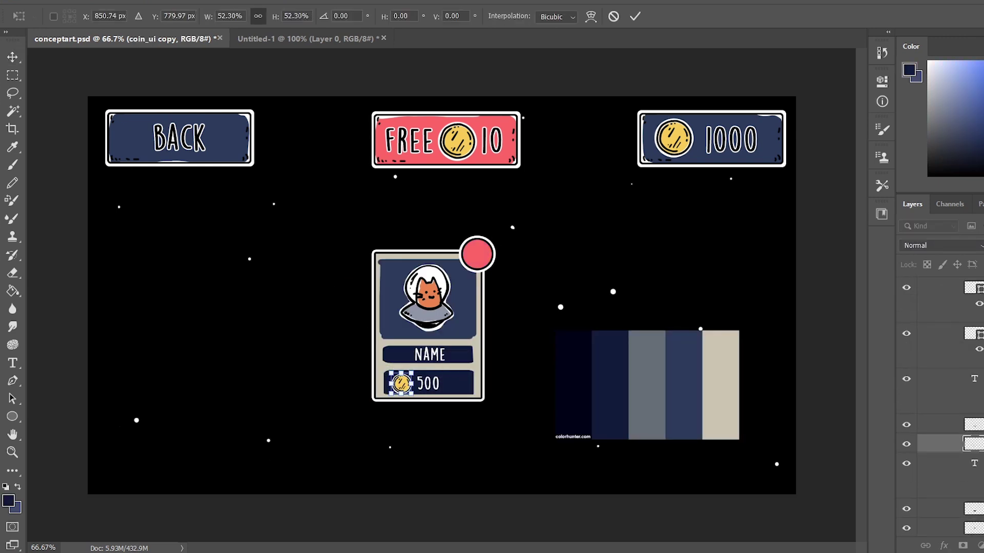
pyautogui.press('Return')
pyautogui.hotkey('ctrl', '+')
pyautogui.scroll(-3, 441, 295)
pyautogui.press('e')
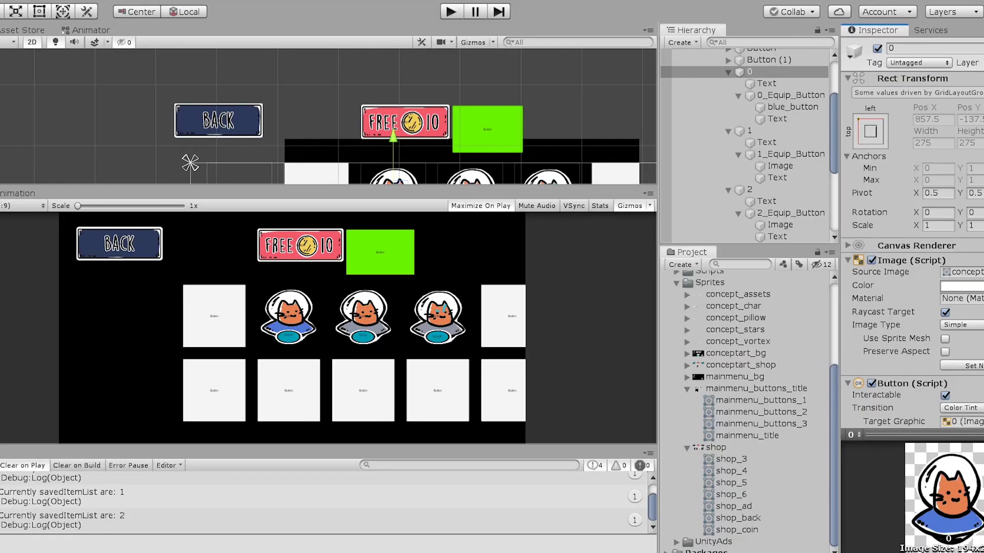
# Step: Give the three character slots their card sprites and set Slot_Container's grid to one row with 300 by 400 cells
pyautogui.click(289, 316)
pyautogui.click(363, 316)
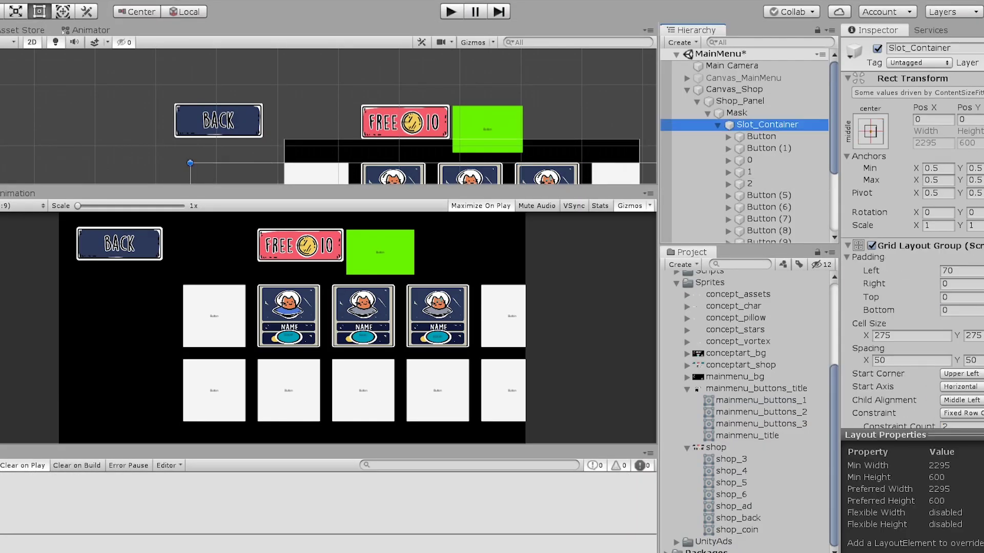
pyautogui.scroll(-5, 912, 246)
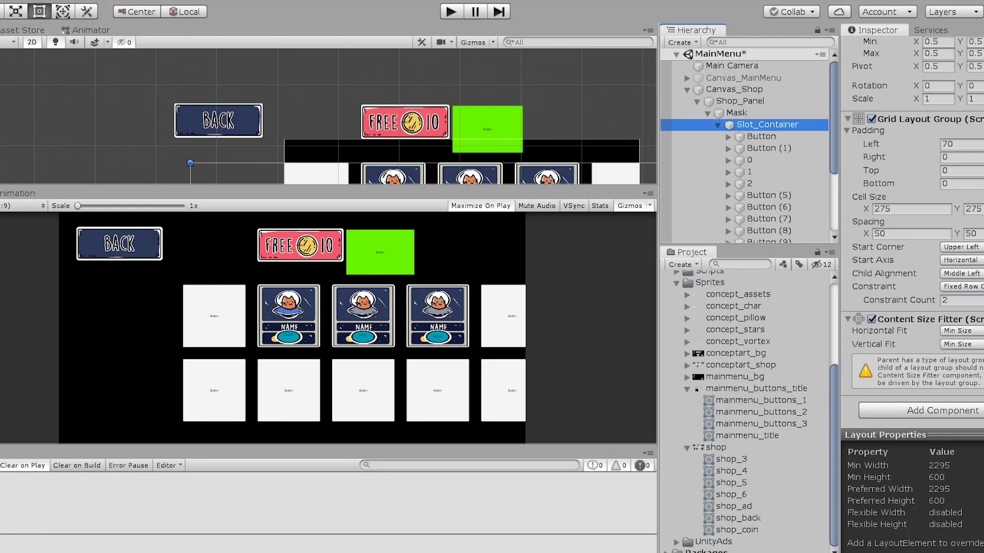
pyautogui.click(961, 300)
pyautogui.write('1400')
pyautogui.press('Return')
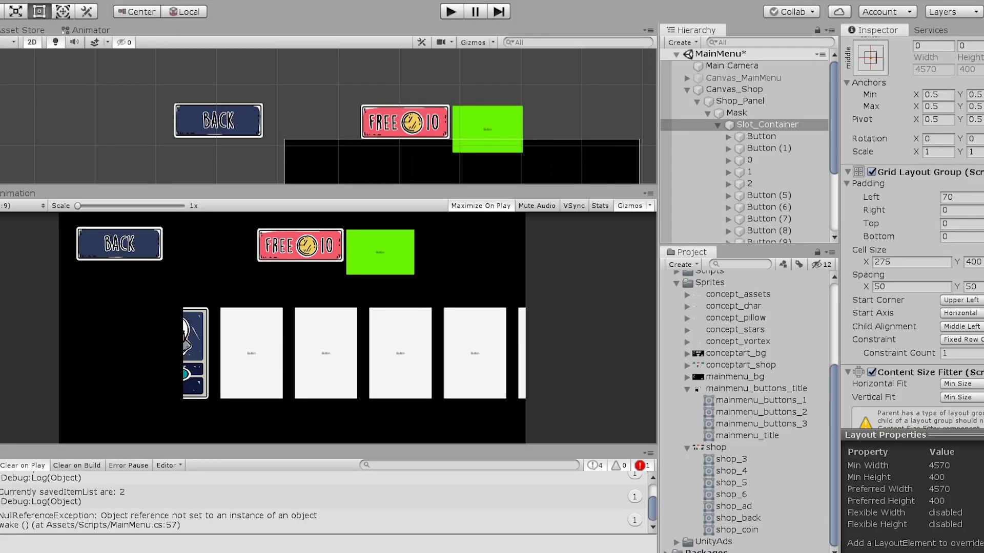
pyautogui.click(911, 262)
pyautogui.write('300')
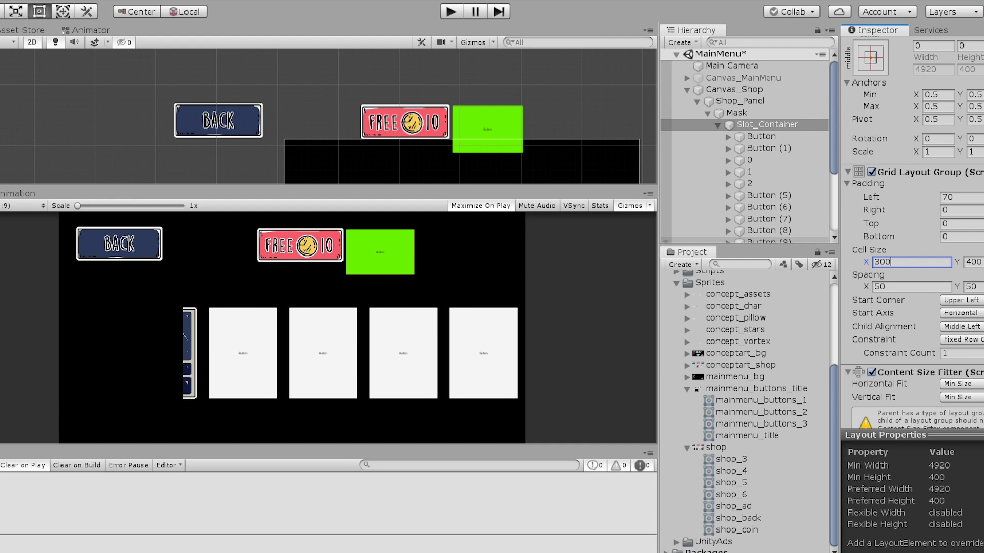
# Step: Test the one-row shop layout in play mode and set the Slot_Container grid's left padding to 0
pyautogui.click(961, 300)
pyautogui.click(961, 327)
pyautogui.click(966, 397)
pyautogui.click(451, 12)
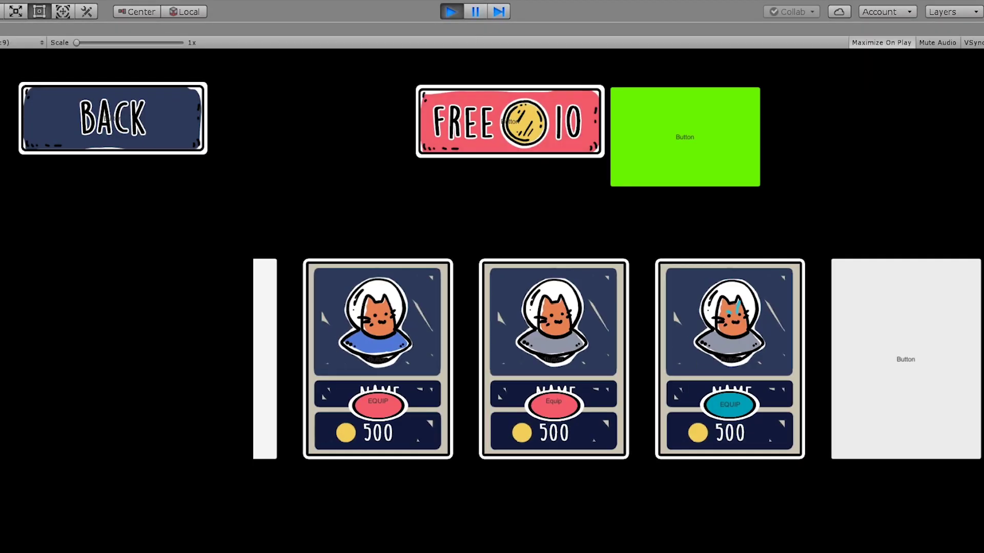
pyautogui.hotkey('ctrl', 'p')
pyautogui.scroll(3, 912, 246)
pyautogui.scroll(-3, 912, 246)
pyautogui.click(962, 144)
pyautogui.write('0')
# Step: Delete all unused placeholder buttons from Slot_Container, keeping only character slots 0, 1 and 2
pyautogui.scroll(-4, 769, 178)
pyautogui.click(768, 178)
pyautogui.keyDown('shift'); pyautogui.click(768, 83); pyautogui.keyUp('shift')
pyautogui.press('Delete')
pyautogui.click(768, 148)
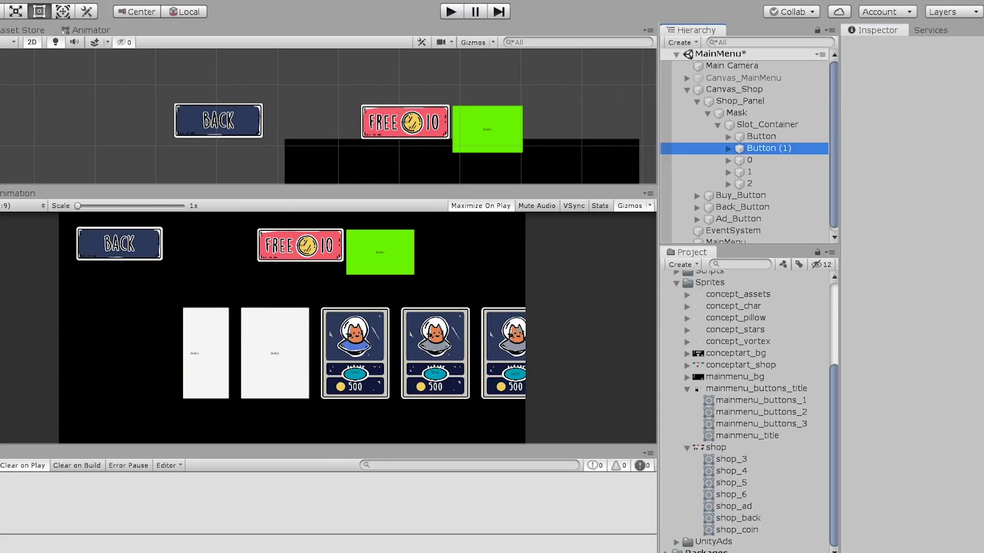
pyautogui.keyDown('shift'); pyautogui.click(761, 137); pyautogui.keyUp('shift')
pyautogui.press('Delete')
# Step: Make the white mask graphic visible and shift Shop_Panel horizontally to Pos X -1225
pyautogui.click(767, 124)
pyautogui.click(740, 101)
pyautogui.scroll(-5, 458, 103)
pyautogui.click(737, 113)
pyautogui.click(961, 312)
pyautogui.click(740, 101)
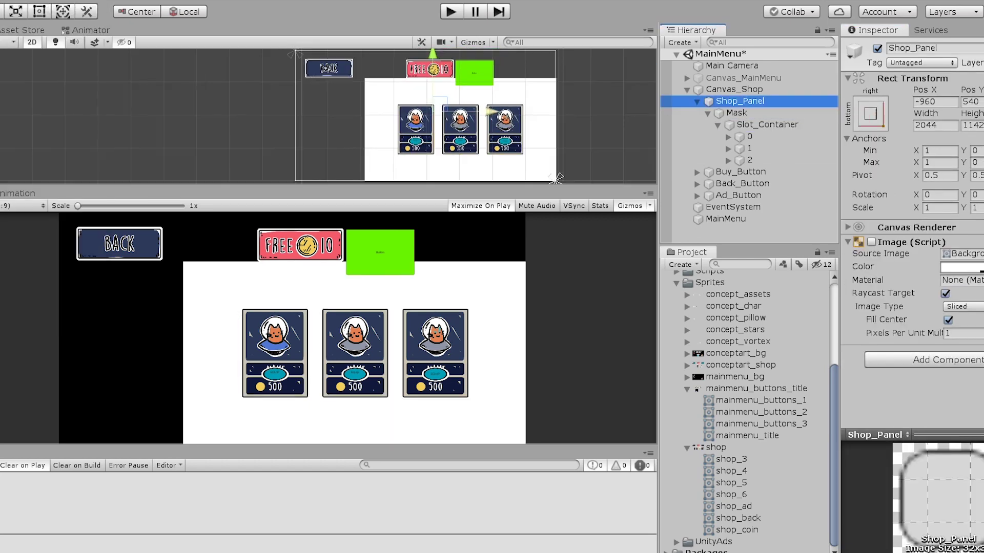
pyautogui.moveTo(433, 77); pyautogui.dragTo(406, 77)
pyautogui.press('t')
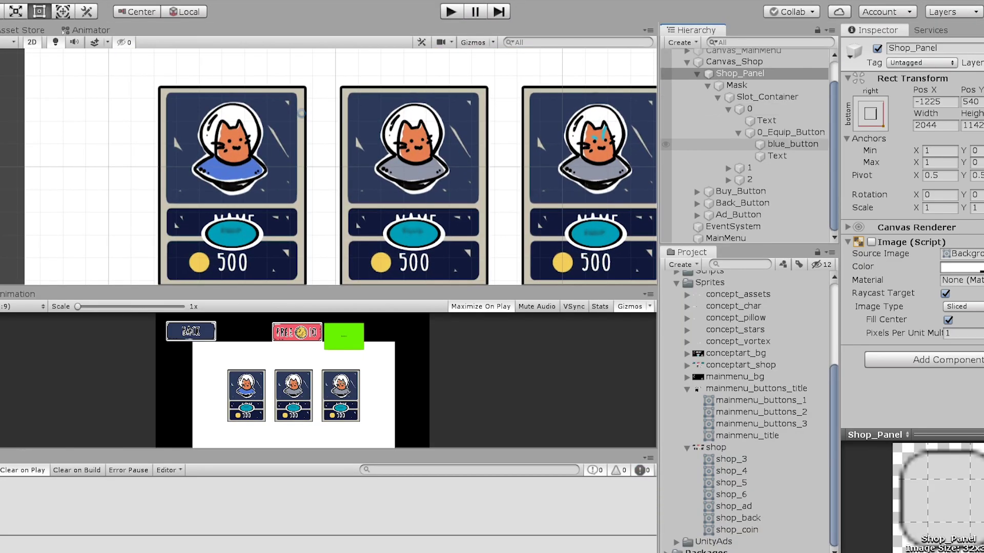
# Step: Move 0_Equip_Button to the upper right corner of its card at 131, 195 and delete its Text child
pyautogui.moveTo(230, 235); pyautogui.dragTo(300, 85)
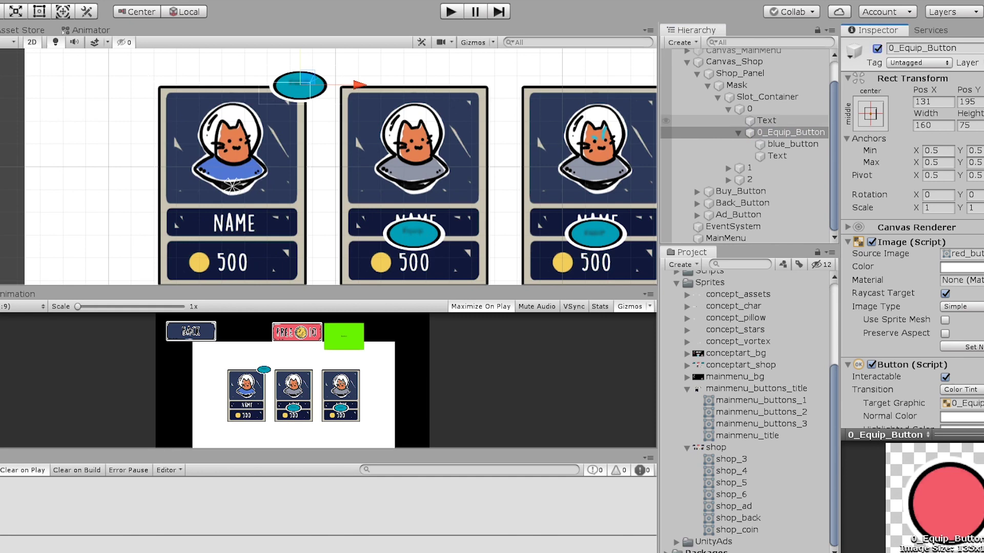
pyautogui.click(777, 156)
pyautogui.press('Delete')
# Step: Set the width of 0_Equip_Button and its blue_button child to 100
pyautogui.click(791, 144)
pyautogui.click(933, 125)
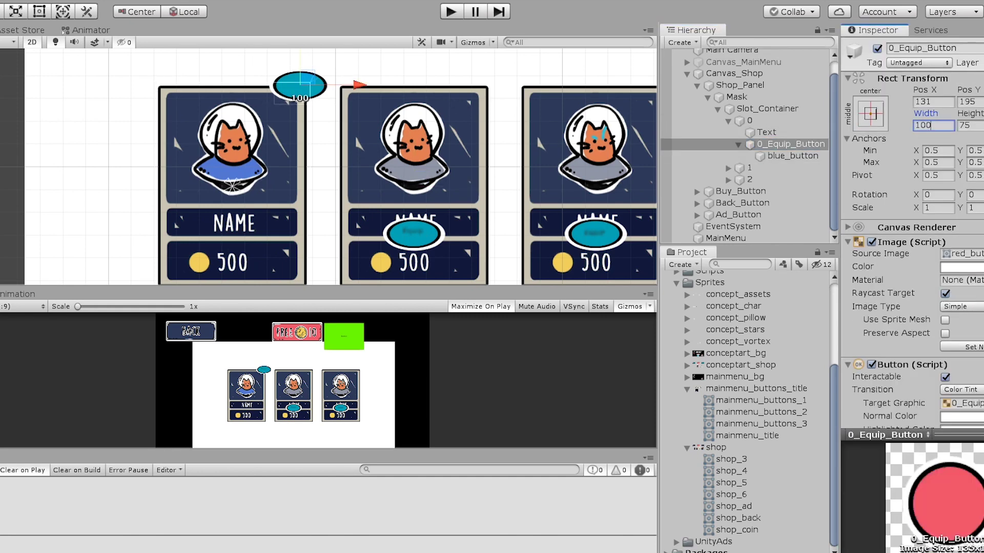
pyautogui.click(792, 156)
pyautogui.click(935, 125)
pyautogui.write('100')
# Step: Hide the white mask graphic and set the width of slot 0's blue_button to 85
pyautogui.click(737, 97)
pyautogui.click(962, 312)
pyautogui.click(791, 144)
pyautogui.click(793, 156)
pyautogui.click(934, 126)
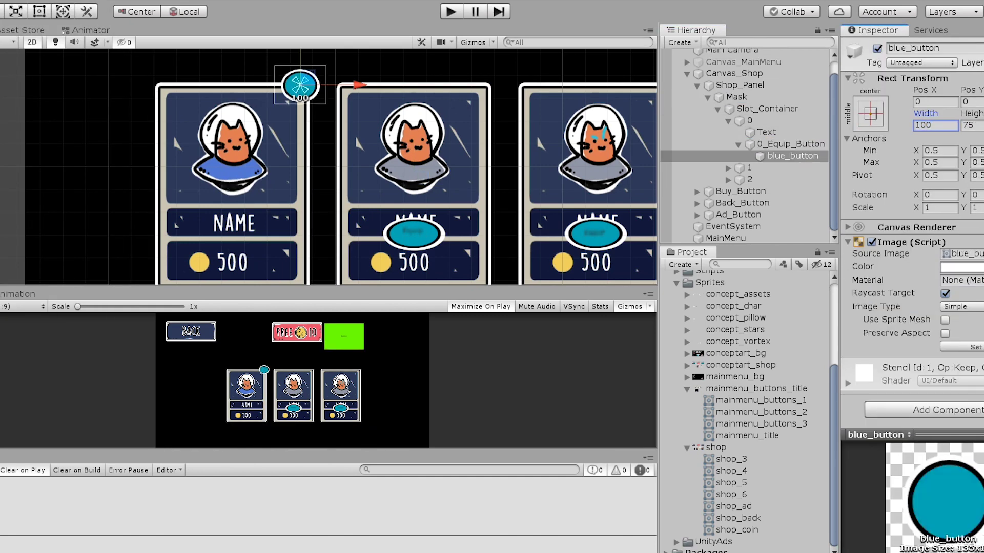
pyautogui.write('85')
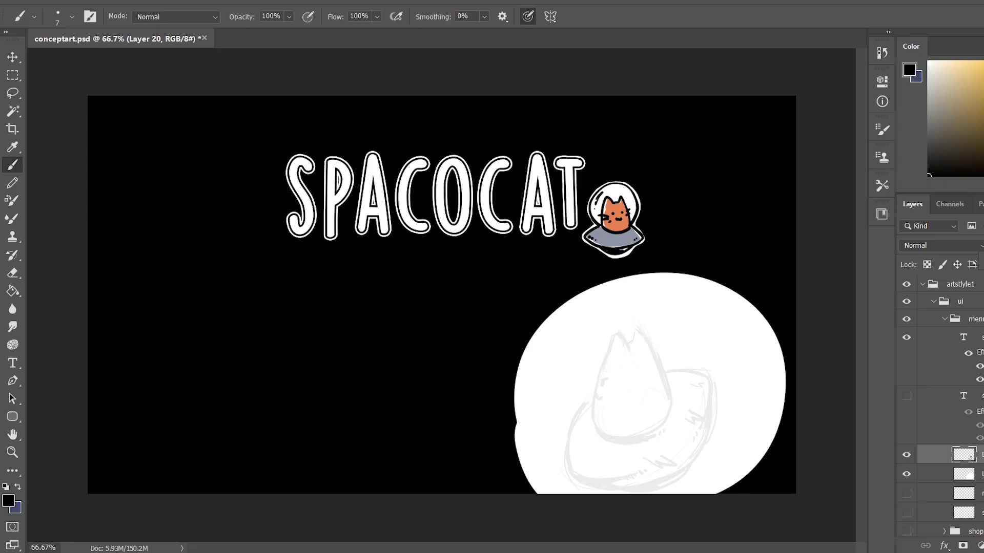
# Step: Ink the outlines of the large cat's head and its saucer in black over the sketch
pyautogui.moveTo(600, 411)
pyautogui.mouseDown()
pyautogui.moveTo(593, 432)
pyautogui.moveTo(666, 430)
pyautogui.mouseUp()
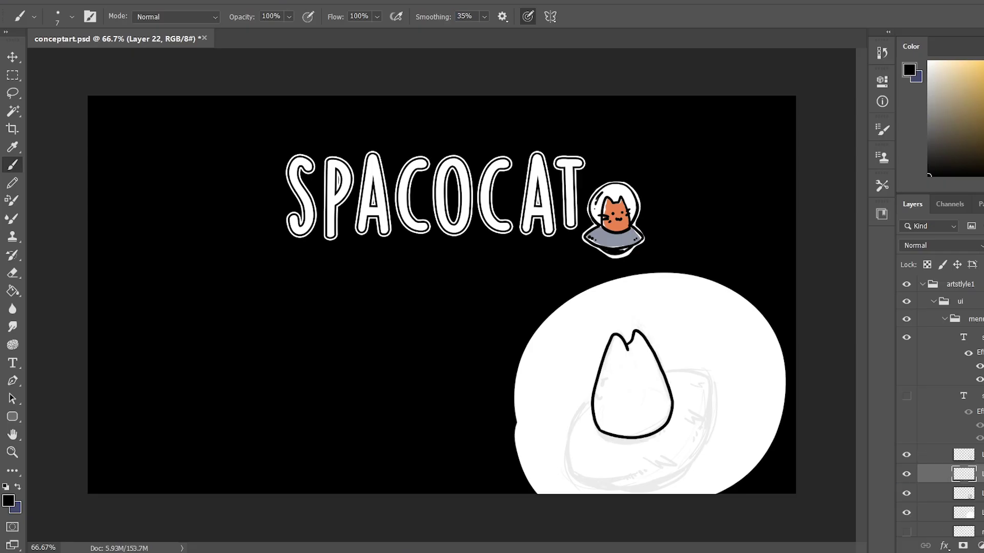
pyautogui.moveTo(569, 458); pyautogui.dragTo(689, 368)
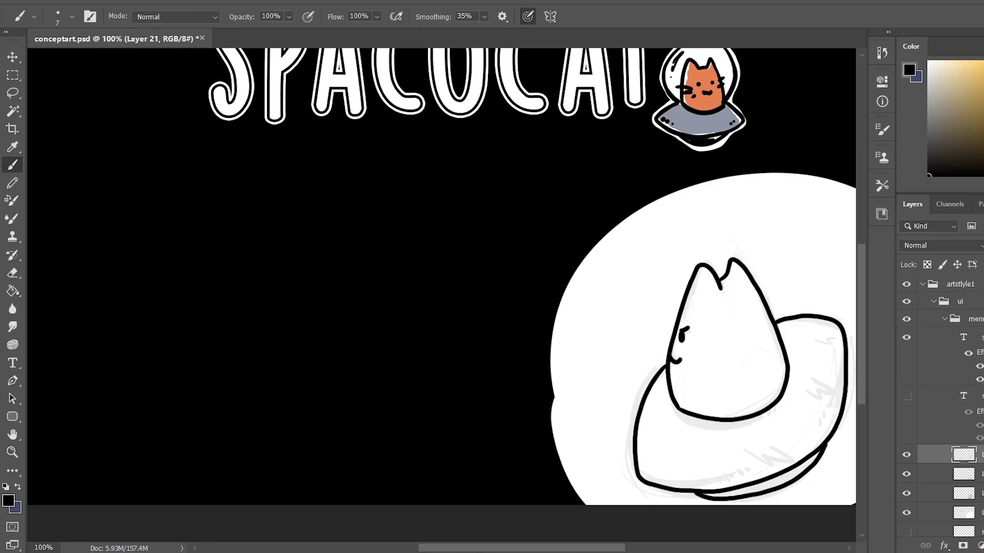
# Step: Draw straight whisker-like strokes across the edges of the large cat's head and the saucer
pyautogui.scroll(-1, 564, 307)
pyautogui.hotkey('ctrl', '-')
pyautogui.hotkey('ctrl', '+')
pyautogui.moveTo(589, 372); pyautogui.dragTo(617, 392)
pyautogui.moveTo(609, 463); pyautogui.dragTo(672, 493)
pyautogui.hotkey('ctrl', 'z')
pyautogui.moveTo(609, 390); pyautogui.dragTo(654, 415)
pyautogui.moveTo(659, 363); pyautogui.dragTo(709, 368)
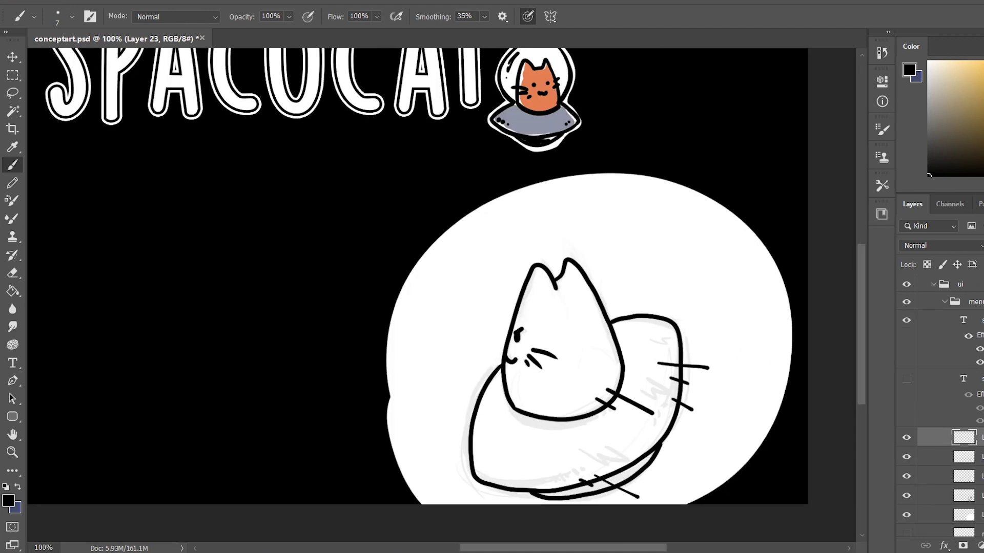
pyautogui.hotkey('ctrl', '-')
pyautogui.moveTo(685, 440); pyautogui.dragTo(721, 458)
# Step: Try to draw an inner line along the saucer's lower edge
pyautogui.hotkey('ctrl', '+')
pyautogui.hscroll(3, 564, 308)
pyautogui.moveTo(501, 401); pyautogui.dragTo(581, 424)
pyautogui.hotkey('ctrl', 'z')
pyautogui.hotkey('ctrl', 'z')
pyautogui.hotkey('ctrl', 'z')
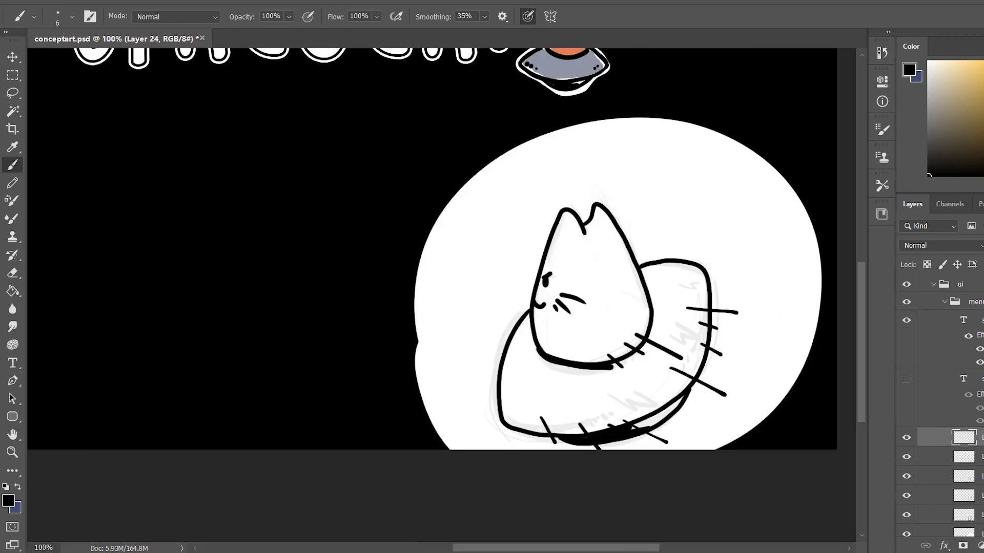
# Step: Reduce the brush size and redraw the inner rim line with small dots on the saucer's right side
pyautogui.press('[')
pyautogui.press('[')
pyautogui.press('[')
pyautogui.press('[')
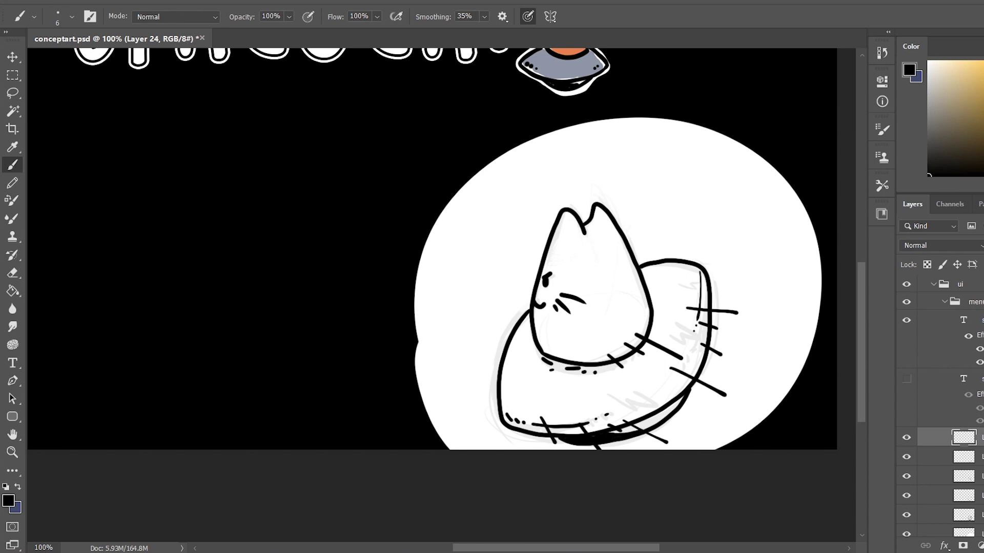
pyautogui.hotkey('ctrl', 'z')
pyautogui.hotkey('ctrl', 'z')
pyautogui.hotkey('ctrl', 'z')
pyautogui.moveTo(702, 270); pyautogui.dragTo(697, 324)
pyautogui.click(695, 332)
pyautogui.click(690, 341)
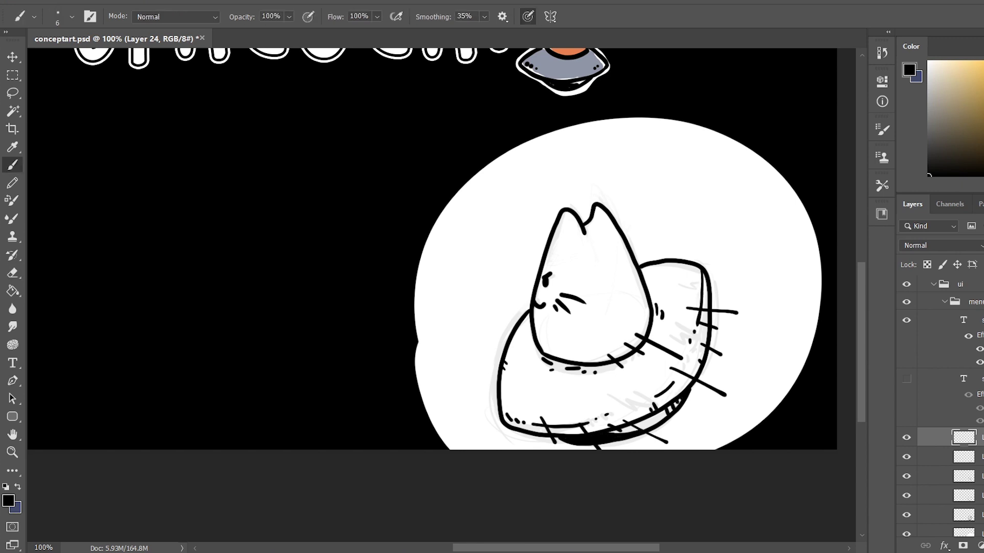
# Step: Add short detail strokes beside the saucer's lower right edge and select the sketch layer, Layer 20
pyautogui.hotkey('ctrl', '-')
pyautogui.click(964, 457)
pyautogui.moveTo(692, 450); pyautogui.dragTo(710, 461)
pyautogui.moveTo(722, 448); pyautogui.dragTo(732, 451)
pyautogui.scroll(-2, 963, 480)
pyautogui.click(964, 480)
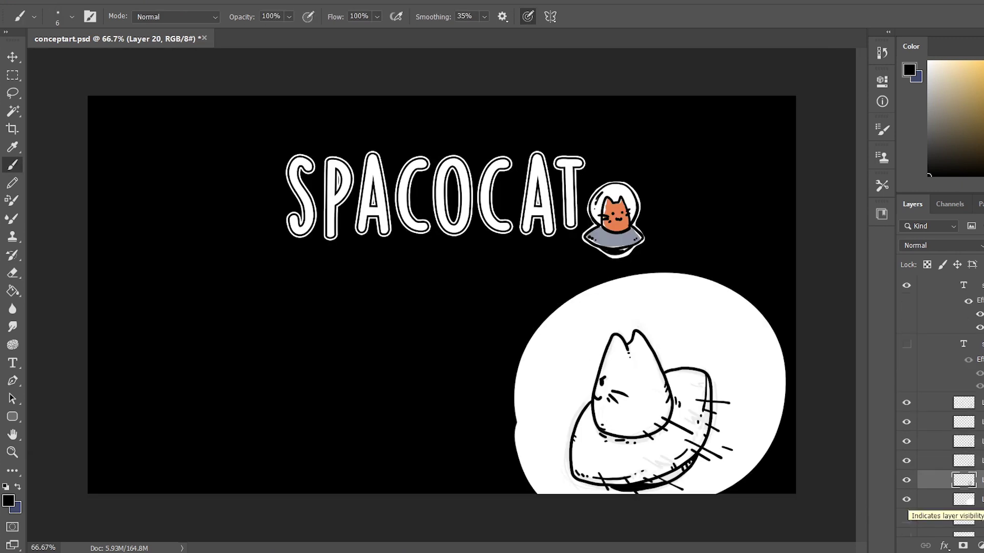
# Step: Color the large cat with the orange sampled from the logo cat and its saucer blue, on the layer beneath the line art
pyautogui.click(963, 500)
pyautogui.keyDown('alt'); pyautogui.click(617, 223); pyautogui.keyUp('alt')
pyautogui.moveTo(653, 369)
pyautogui.mouseDown()
pyautogui.moveTo(609, 425)
pyautogui.moveTo(636, 353)
pyautogui.mouseUp()
pyautogui.click(978, 105)
pyautogui.moveTo(584, 425); pyautogui.dragTo(699, 394)
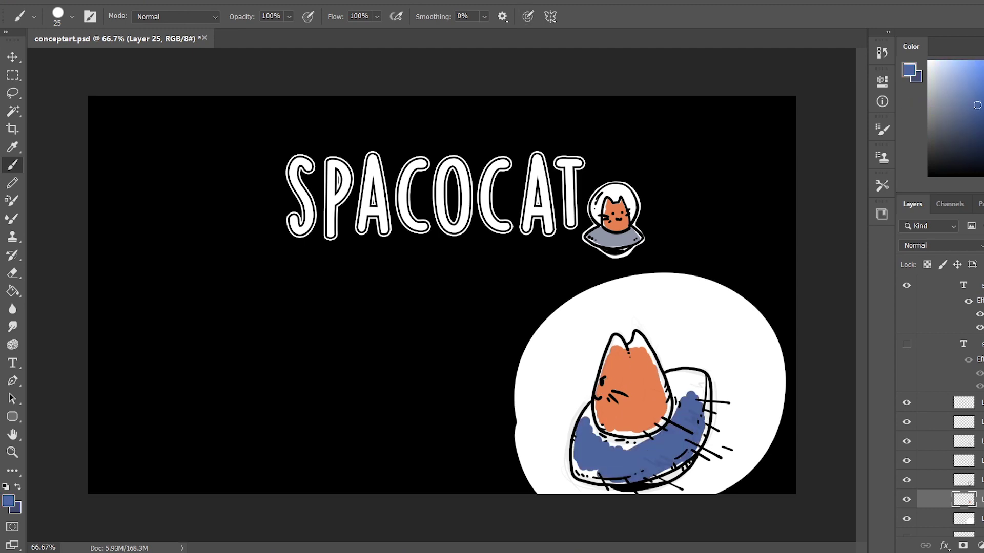
# Step: Erase the outer parts of the white backdrop shape on both sides of the large cat
pyautogui.click(963, 519)
pyautogui.press('e')
pyautogui.moveTo(567, 297); pyautogui.dragTo(556, 492)
pyautogui.moveTo(728, 328); pyautogui.dragTo(776, 404)
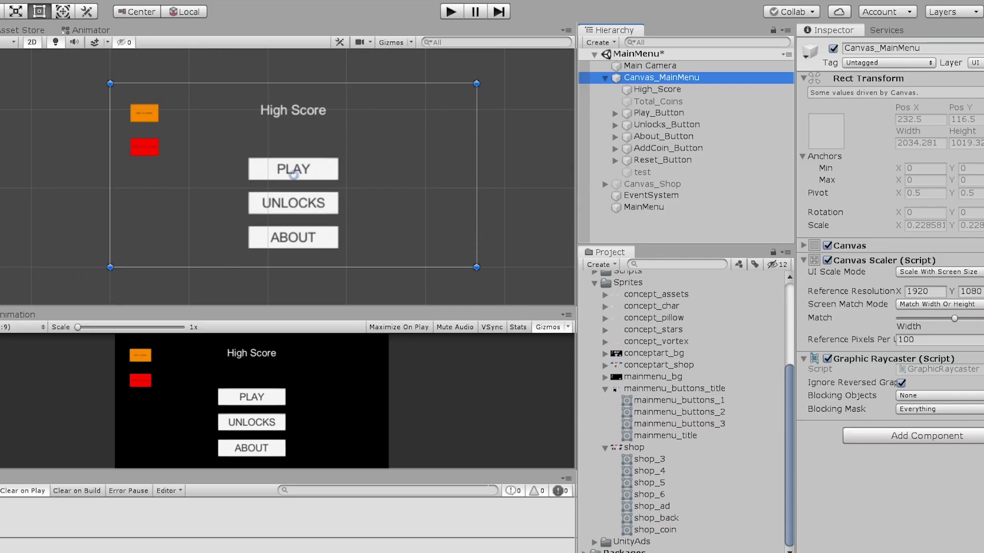
pyautogui.click(938, 271)
pyautogui.click(919, 303)
pyautogui.click(925, 291)
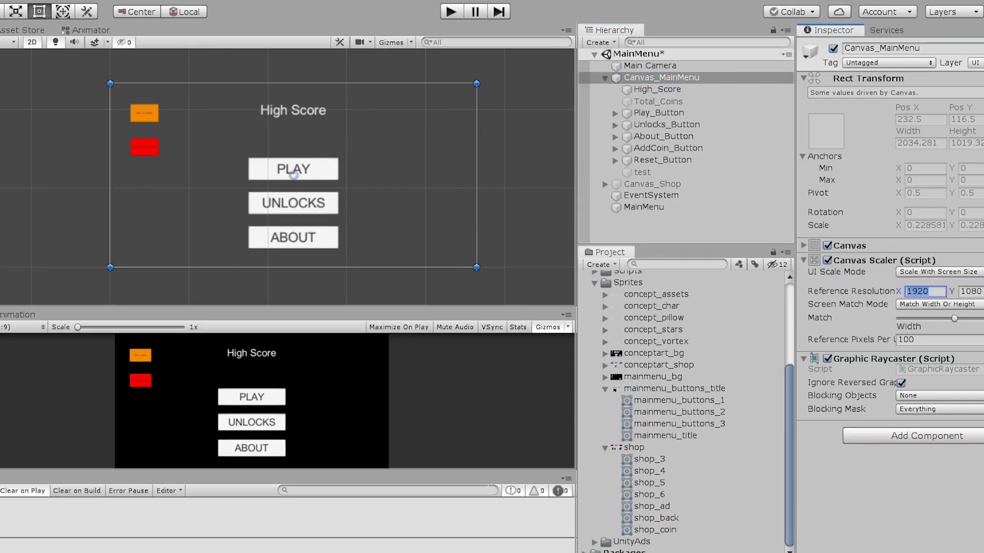
# Step: Assign the mainmenu_buttons_1, mainmenu_buttons_2 and mainmenu_buttons_3 sprites as source images of the Play, Unlocks and About buttons
pyautogui.click(294, 175)
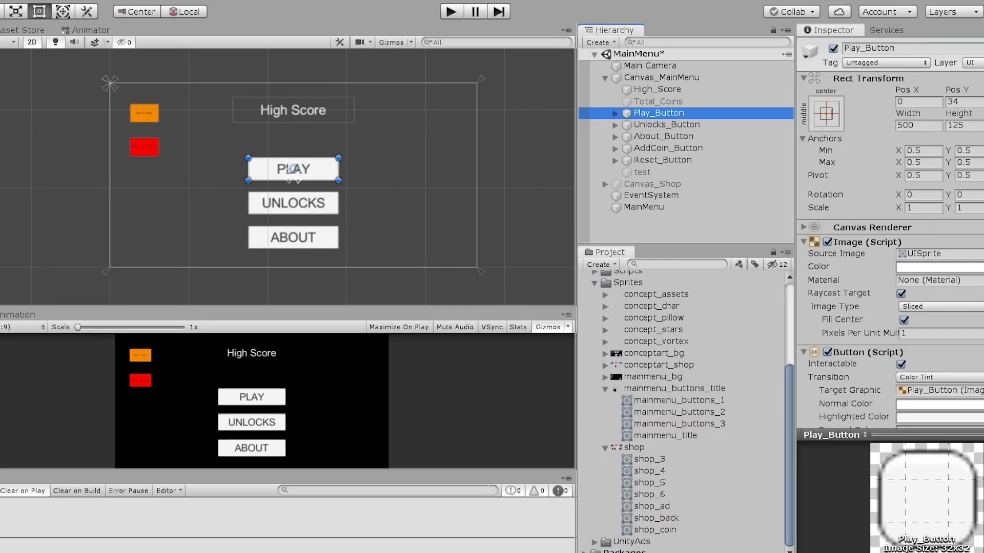
pyautogui.moveTo(679, 400); pyautogui.dragTo(938, 254)
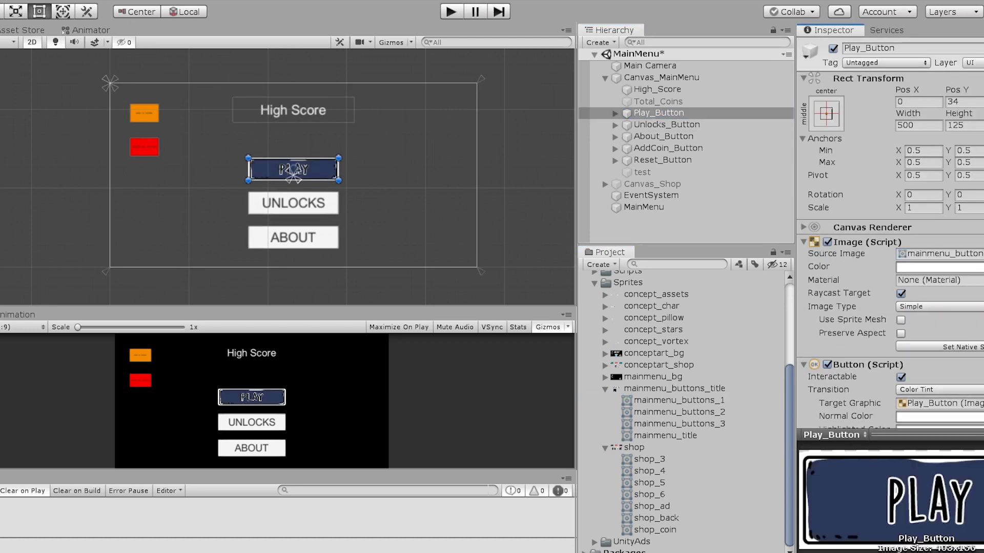
pyautogui.click(666, 125)
pyautogui.moveTo(679, 412); pyautogui.dragTo(938, 254)
pyautogui.click(663, 136)
# Step: Deactivate the High_Score text and add a UI image named Title to the main menu canvas
pyautogui.click(657, 90)
pyautogui.click(833, 48)
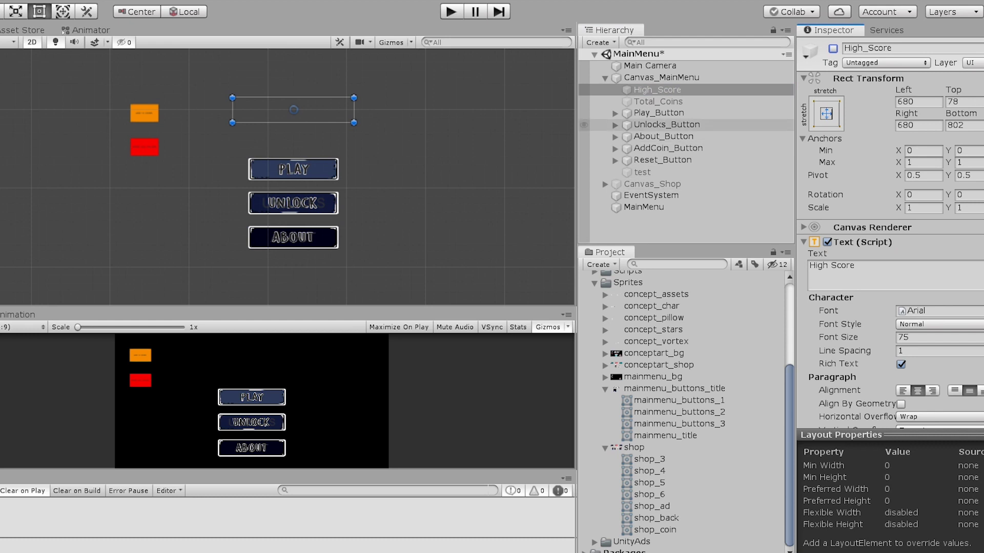
pyautogui.click(658, 112)
pyautogui.rightClick(695, 80)
pyautogui.moveTo(732, 301)
pyautogui.click(853, 330)
pyautogui.click(886, 48)
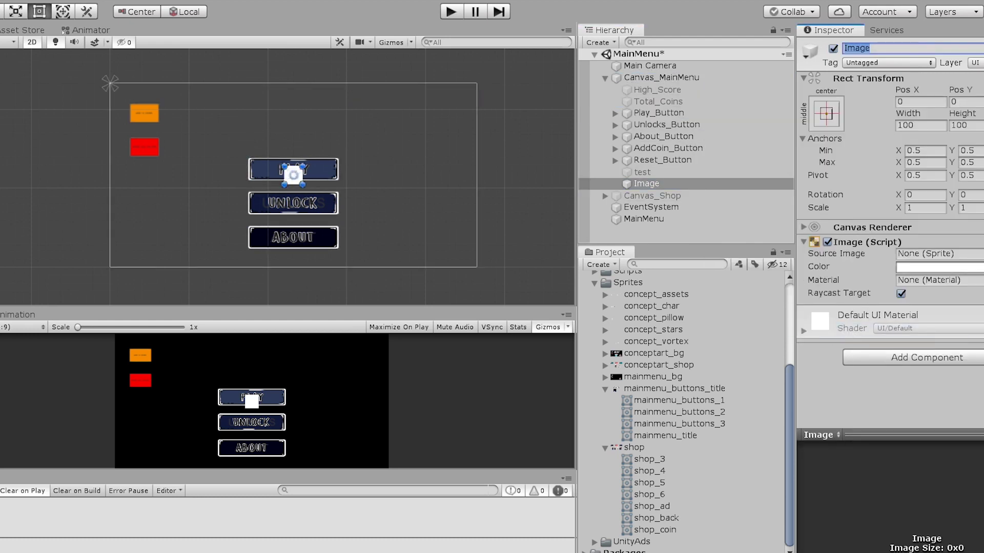
pyautogui.write('Title')
# Step: Place Title directly after Total_Coins in the hierarchy and raise it above the Play button on the canvas
pyautogui.moveTo(647, 183); pyautogui.dragTo(650, 107)
pyautogui.press('w')
pyautogui.moveTo(293, 116); pyautogui.dragTo(293, 61)
# Step: Assign the mainmenu_title sprite to Title and set its size to 1000 wide by 300 high
pyautogui.moveTo(666, 435); pyautogui.dragTo(938, 254)
pyautogui.click(921, 126)
pyautogui.write('1000')
pyautogui.press('Tab')
pyautogui.write('300')
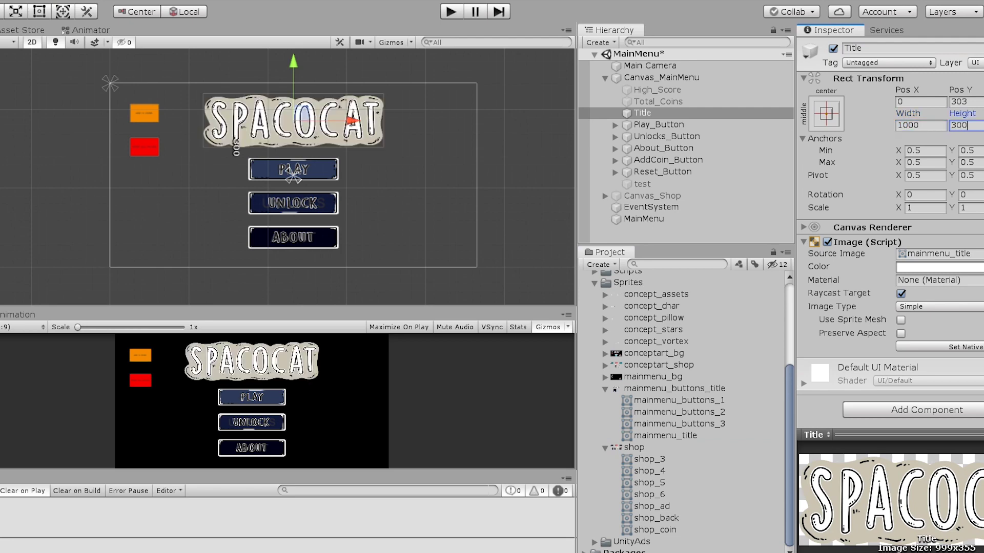
# Step: Deactivate the text labels inside the Play, Unlocks and About buttons
pyautogui.scroll(10, 88, 261)
pyautogui.moveTo(93, 308); pyautogui.dragTo(92, 263)
pyautogui.scroll(-6, 87, 234)
pyautogui.click(666, 136)
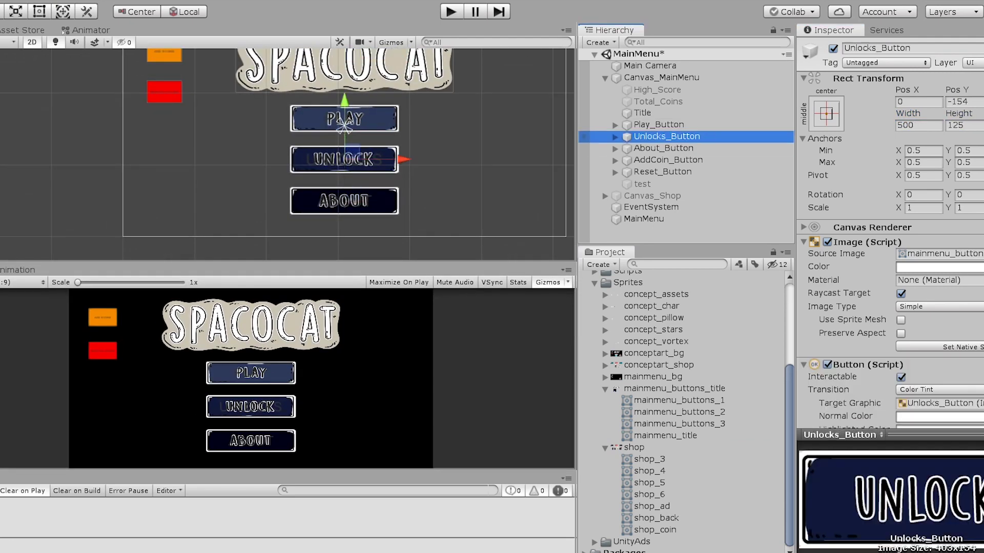
pyautogui.click(615, 125)
pyautogui.click(654, 137)
pyautogui.click(833, 48)
pyautogui.click(654, 161)
pyautogui.click(833, 48)
pyautogui.click(657, 184)
pyautogui.click(834, 48)
# Step: Try a width of 350 on the Play button, and set the Play, Unlocks and About buttons to a width of 375
pyautogui.click(659, 125)
pyautogui.click(919, 126)
pyautogui.write('350')
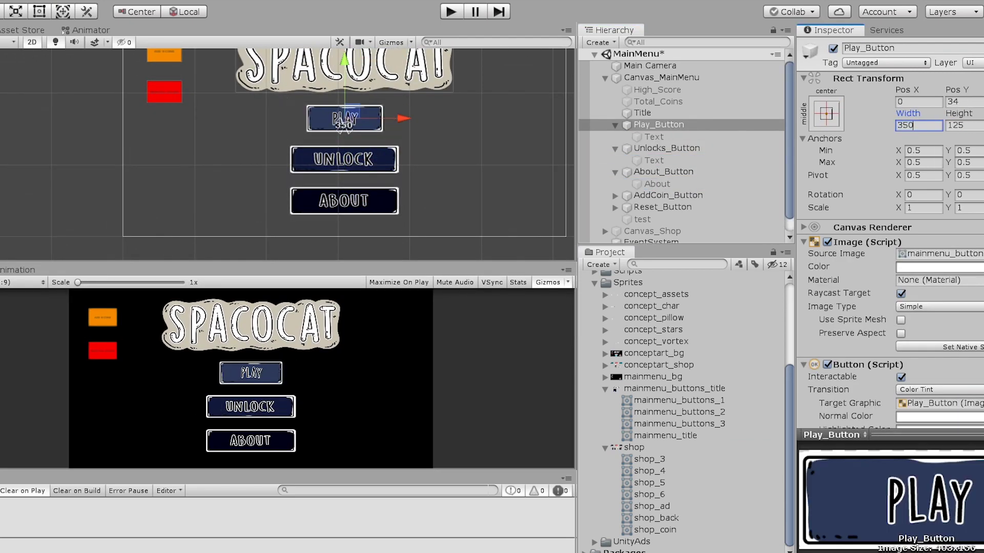
pyautogui.moveTo(287, 262); pyautogui.dragTo(287, 186)
pyautogui.click(919, 126)
pyautogui.write('375')
pyautogui.click(666, 148)
pyautogui.click(919, 125)
pyautogui.write('375')
pyautogui.click(663, 172)
pyautogui.click(919, 126)
pyautogui.write('375')
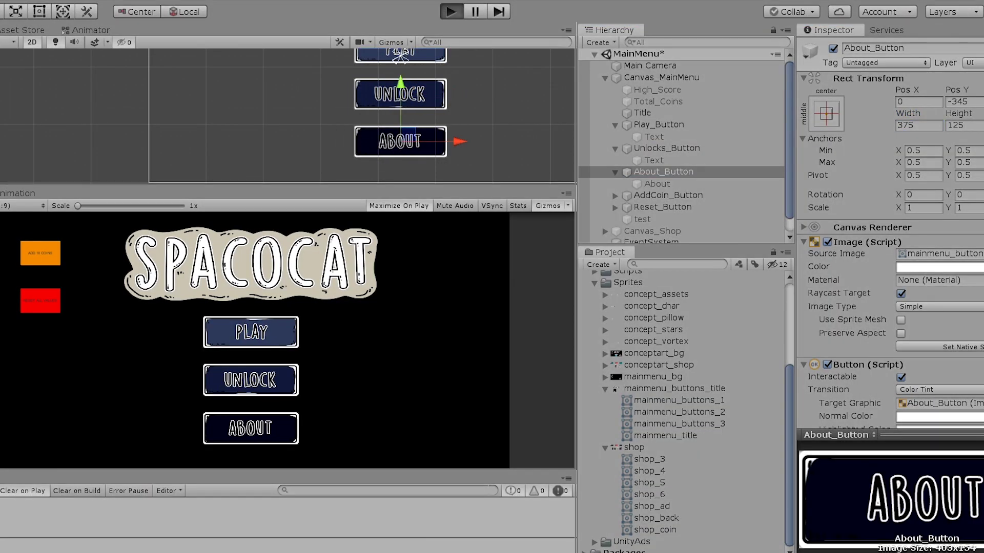
# Step: Set the height of the Play, Unlocks and About buttons to 145 and the title's to 325, with a brief test run
pyautogui.click(659, 125)
pyautogui.click(964, 126)
pyautogui.write('150145')
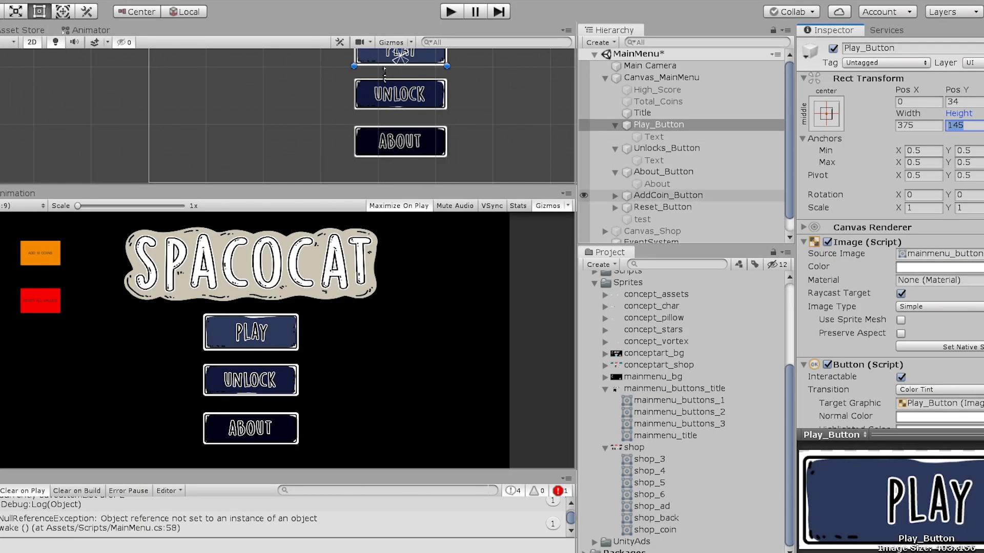
pyautogui.click(663, 172)
pyautogui.click(964, 126)
pyautogui.write('145')
pyautogui.click(451, 11)
pyautogui.hotkey('ctrl', 'p')
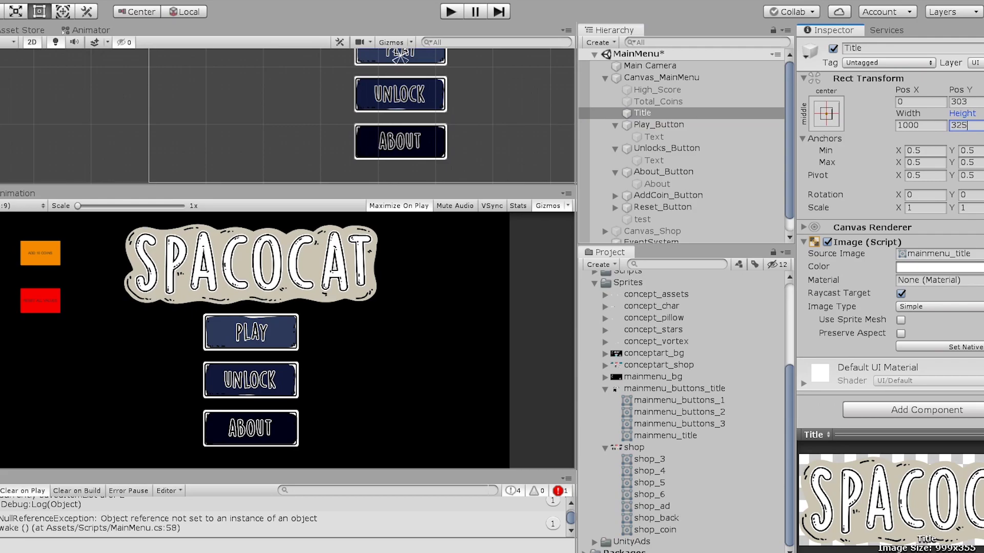
# Step: Scale the Play, Unlocks and About buttons together to about 0.91 and test the menu briefly in play mode
pyautogui.hotkey('ctrl', 'z')
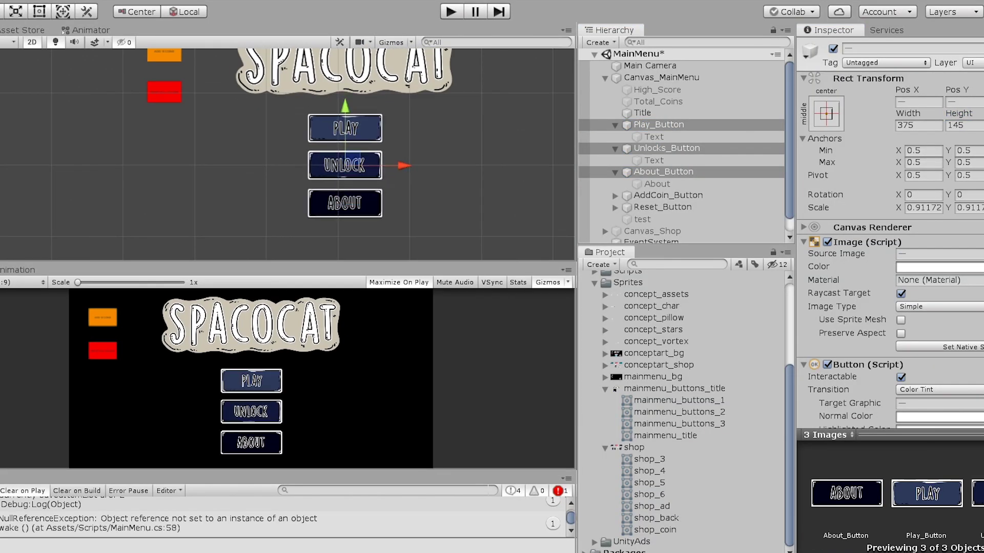
pyautogui.keyDown('ctrl'); pyautogui.click(658, 124); pyautogui.keyUp('ctrl')
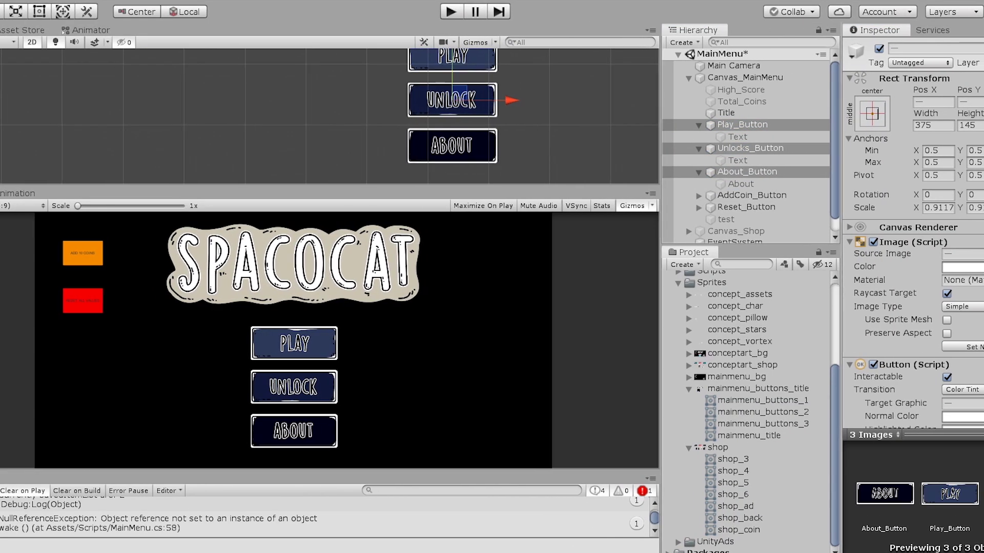
pyautogui.hotkey('ctrl', 'p')
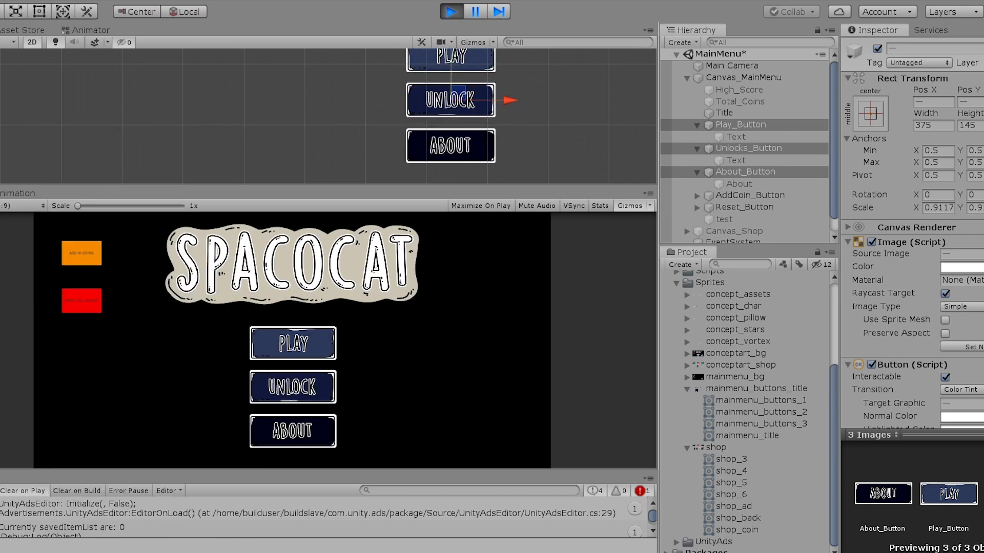
pyautogui.hotkey('ctrl', 'p')
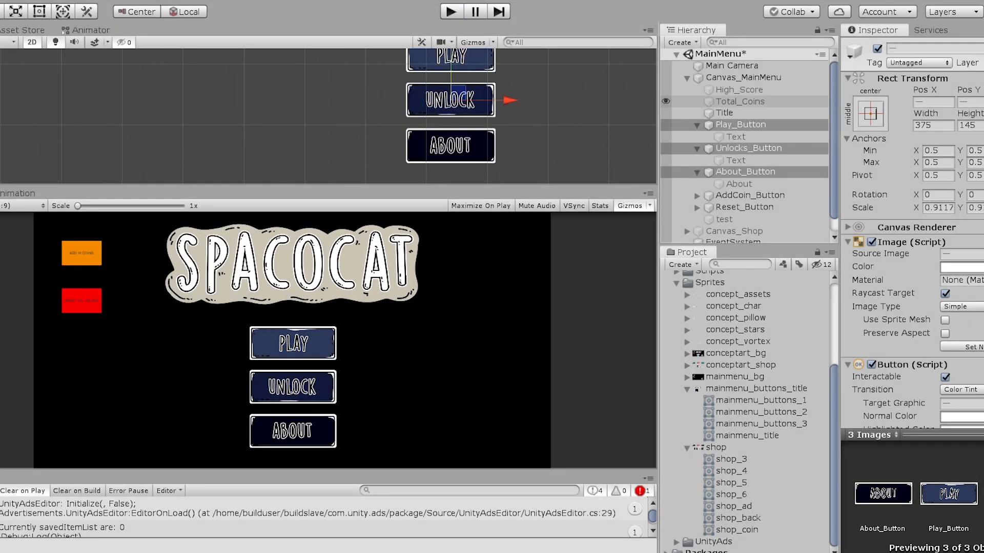
# Step: Reactivate the High_Score text and add a UI image named Background to the main menu canvas
pyautogui.click(739, 89)
pyautogui.click(687, 77)
pyautogui.rightClick(728, 127)
pyautogui.moveTo(751, 345)
pyautogui.click(884, 375)
pyautogui.click(923, 48)
pyautogui.write('Background')
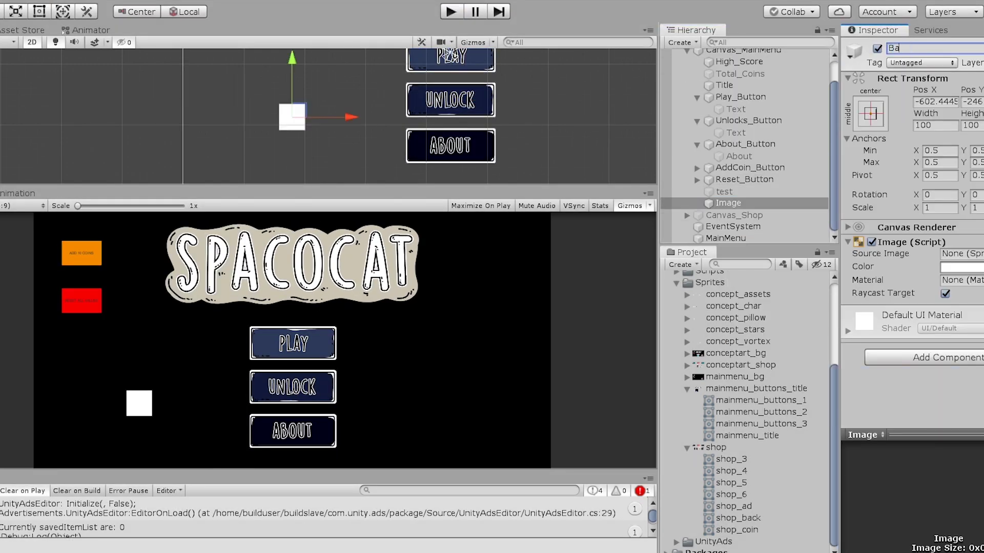
# Step: Assign the mainmenu_bg sprite to the Background image and set its size to 1920 by 1080
pyautogui.moveTo(735, 378); pyautogui.dragTo(963, 254)
pyautogui.click(935, 125)
pyautogui.write('1920')
pyautogui.press('Tab')
pyautogui.write('1080')
# Step: Set the Background image's X and Y position to 0
pyautogui.click(935, 102)
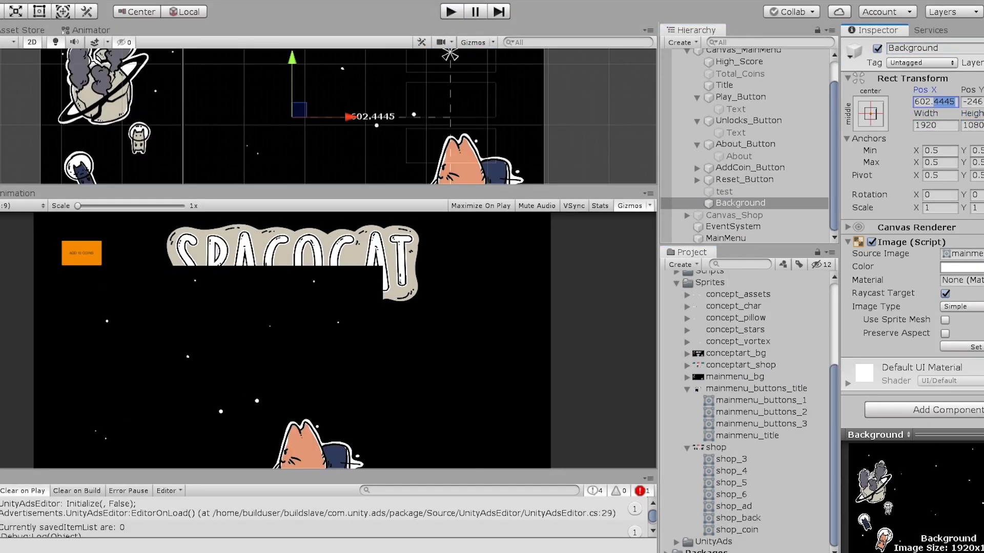
pyautogui.write('0')
pyautogui.press('Tab')
# Step: Add a new sorting layer for the background and reselect the Background image
pyautogui.click(848, 89)
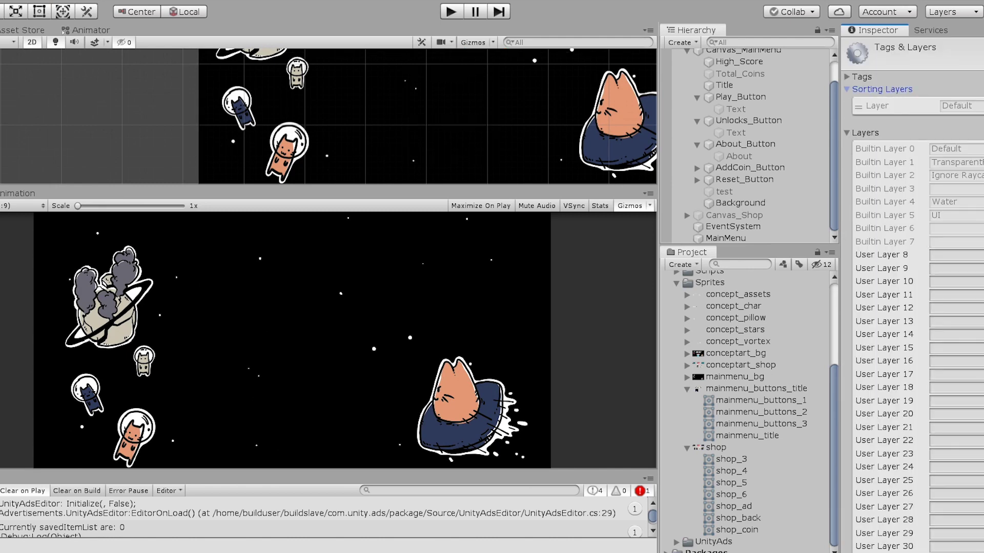
pyautogui.click(983, 119)
pyautogui.click(963, 119)
pyautogui.write('Backgroun')
pyautogui.click(740, 202)
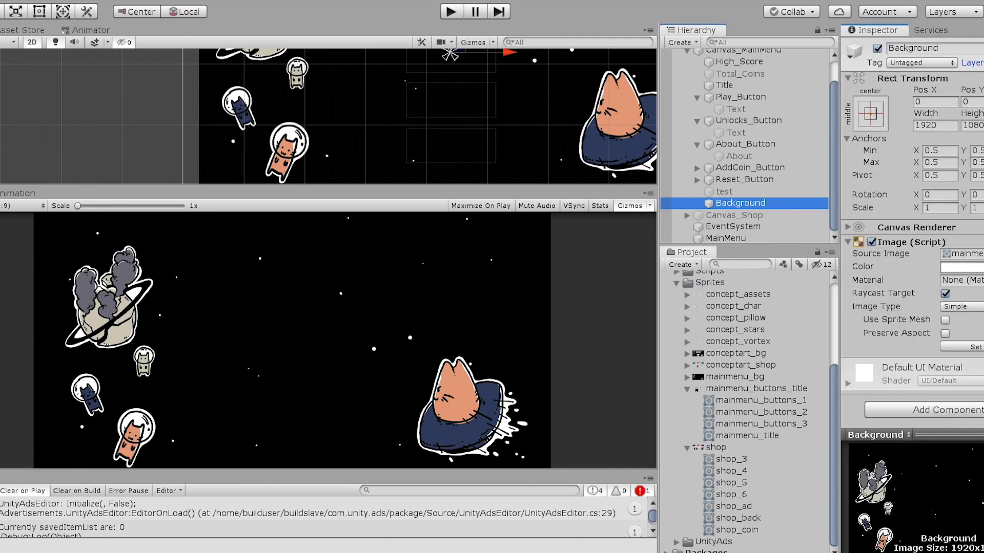
# Step: Delete the inactive test object from the main menu canvas
pyautogui.click(724, 192)
pyautogui.press('Delete')
pyautogui.scroll(2, 743, 191)
pyautogui.click(744, 207)
pyautogui.keyDown('shift'); pyautogui.click(724, 113); pyautogui.keyUp('shift')
pyautogui.keyDown('ctrl'); pyautogui.click(739, 89); pyautogui.keyUp('ctrl')
pyautogui.click(981, 63)
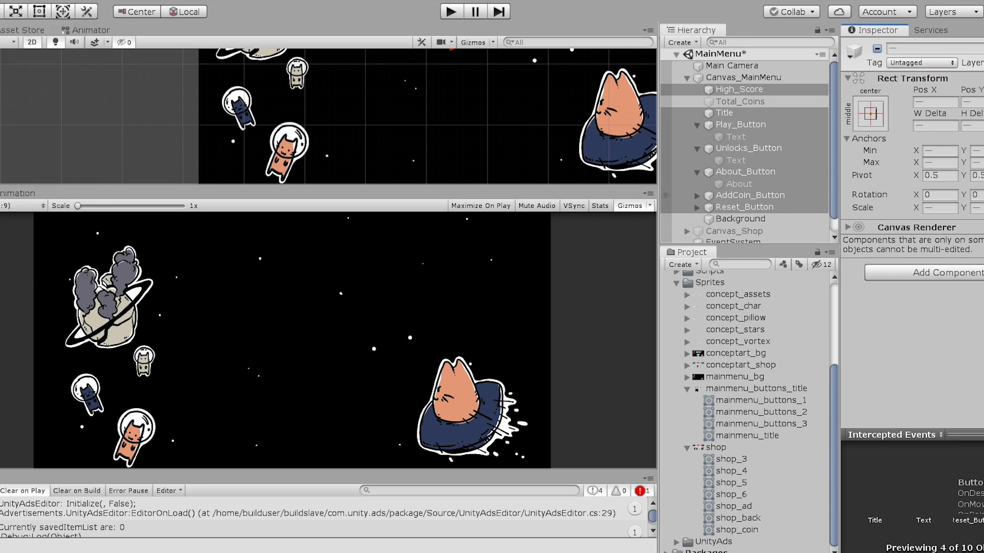
pyautogui.click(741, 219)
pyautogui.click(983, 242)
pyautogui.press('Escape')
pyautogui.click(963, 306)
pyautogui.click(971, 322)
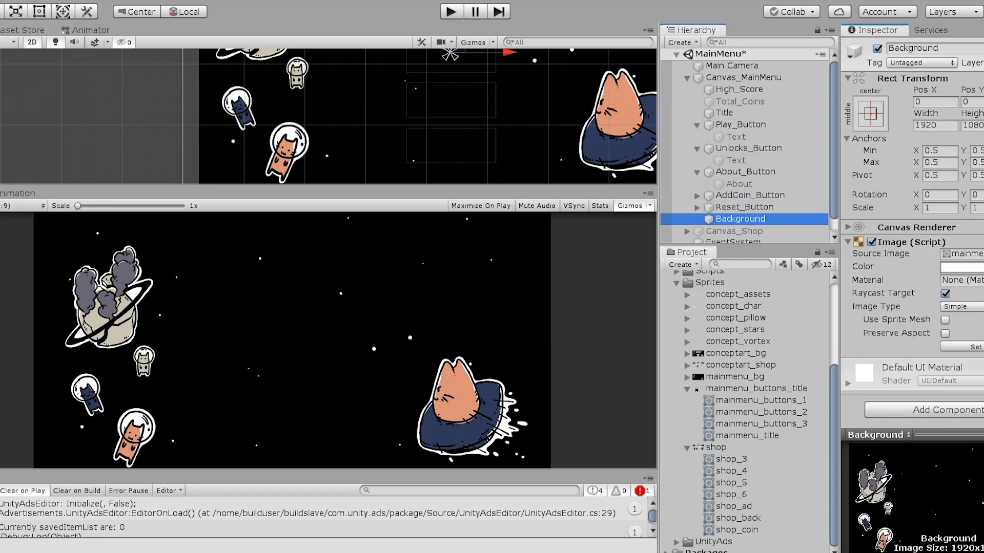
pyautogui.click(982, 78)
# Step: Make Background the first child of Canvas_MainMenu and turn on Maximize On Play for the game view
pyautogui.moveTo(740, 219); pyautogui.dragTo(741, 84)
pyautogui.click(480, 206)
pyautogui.moveTo(328, 471); pyautogui.dragTo(328, 445)
# Step: Hide the orange and red button images of AddCoin_Button and Reset_Button
pyautogui.click(744, 203)
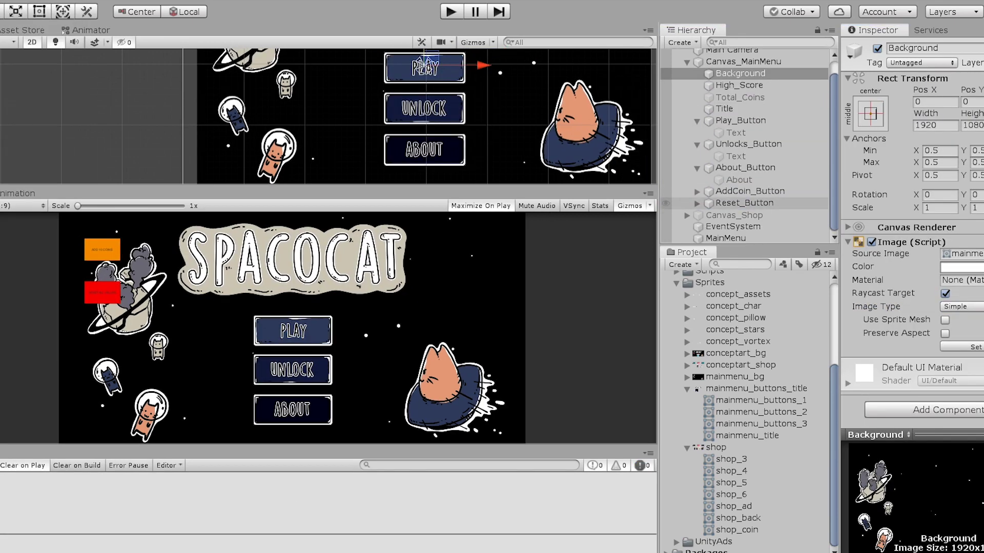
pyautogui.keyDown('shift'); pyautogui.click(750, 191); pyautogui.keyUp('shift')
pyautogui.click(877, 49)
# Step: Run the main menu in play mode, start a game and steer the cat with the on-screen joystick
pyautogui.click(451, 12)
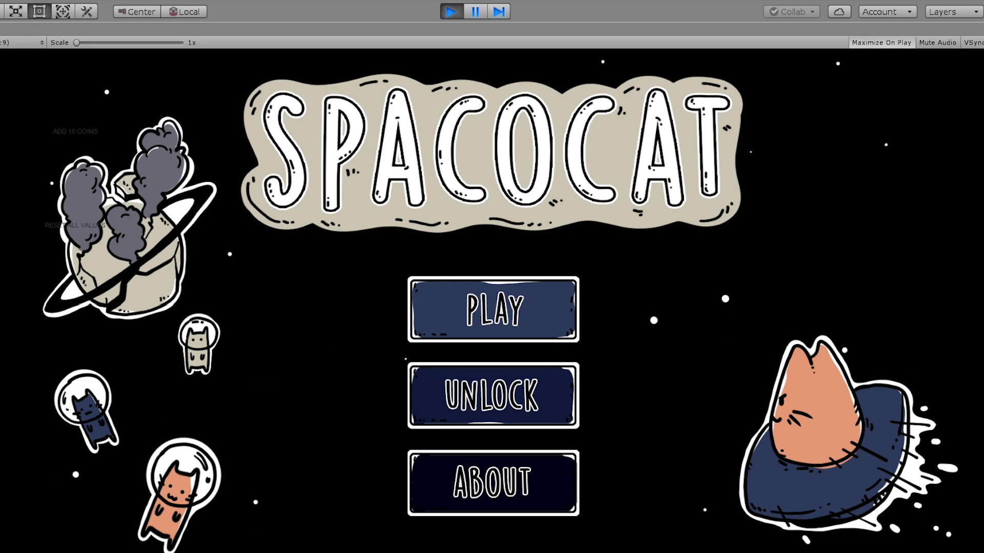
pyautogui.click(494, 310)
pyautogui.moveTo(105, 412); pyautogui.dragTo(164, 468)
# Step: Choose the second character in the unlock shop and start a game with it from the main menu
pyautogui.click(494, 395)
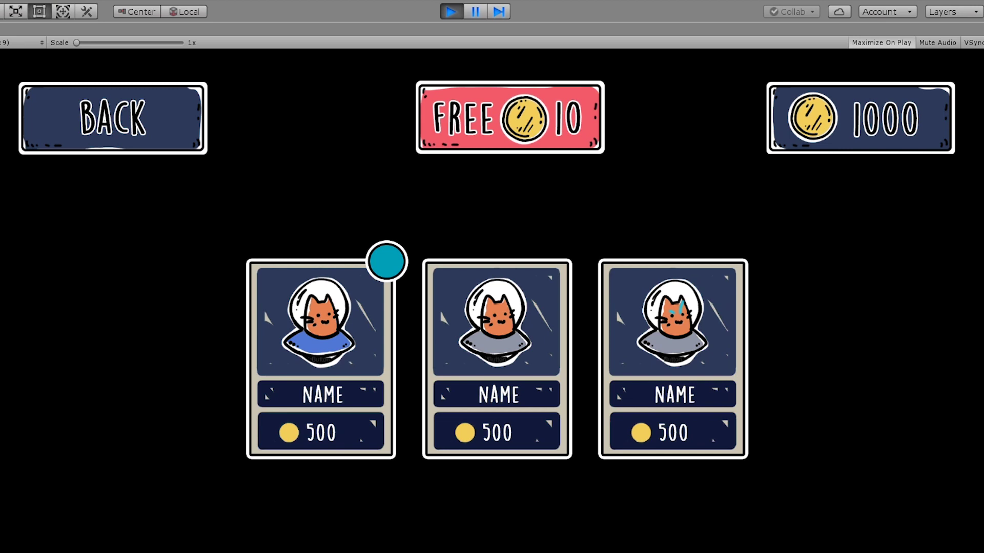
pyautogui.click(497, 359)
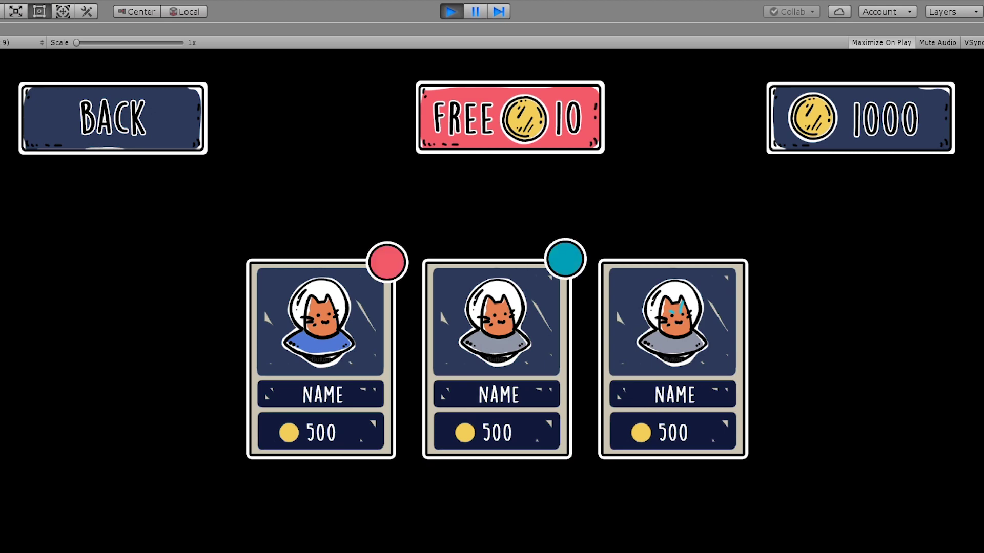
pyautogui.click(112, 119)
pyautogui.click(493, 309)
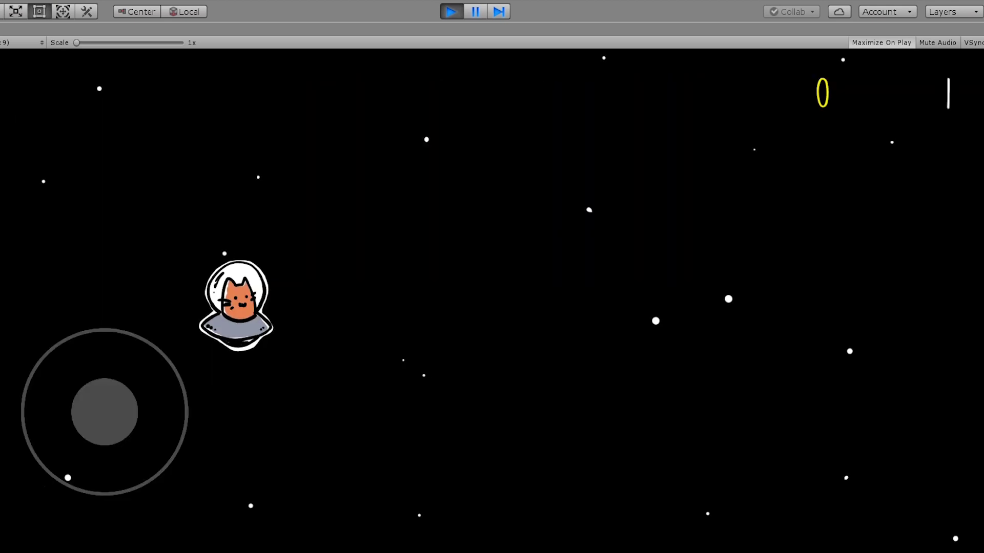